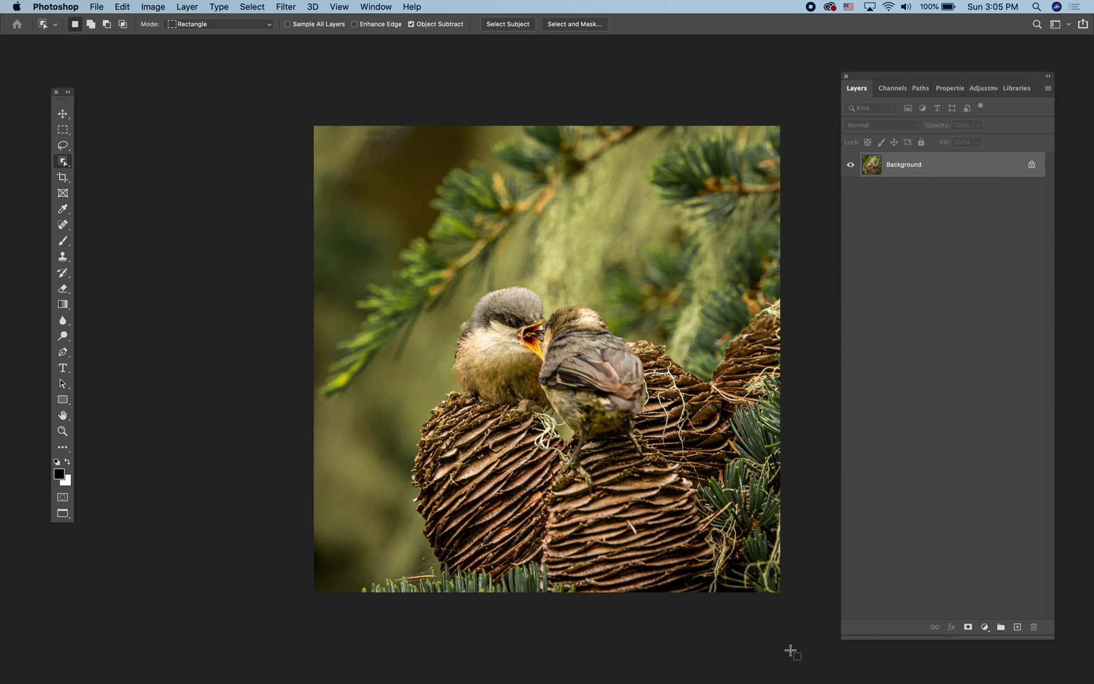
Rearrange the floating toolbox into two columns and place it in the empty area beside the bird photo
key("super+equal")
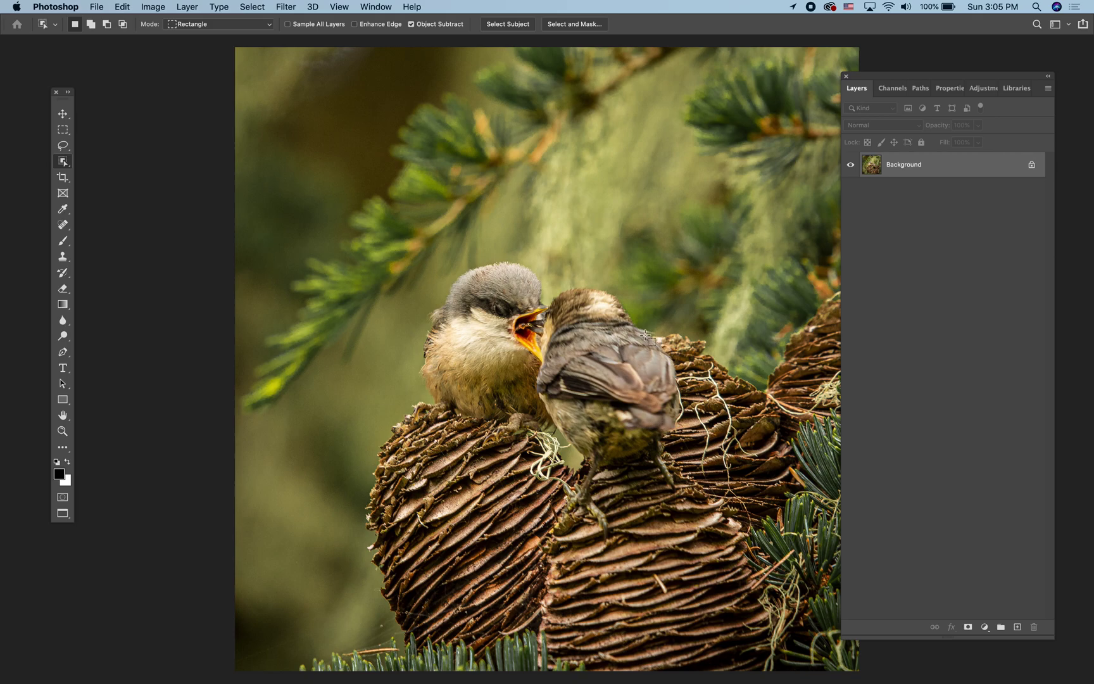
left_click_drag(640, 298, 569, 293)
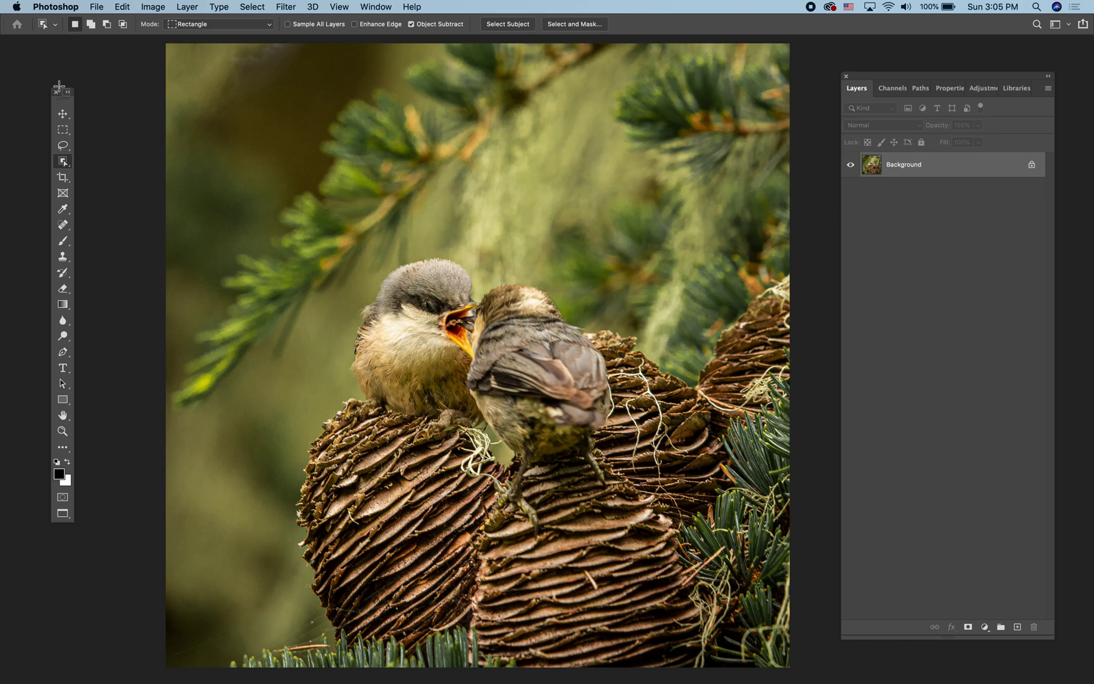
left_click_drag(61, 96, 182, 171)
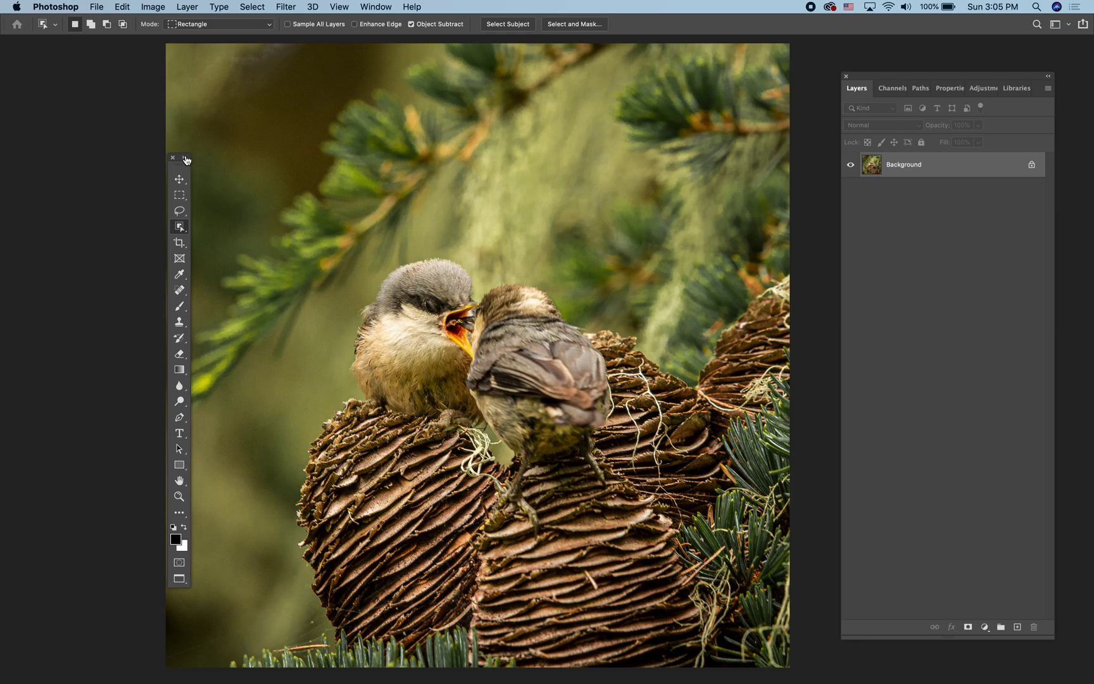
left_click(374, 3)
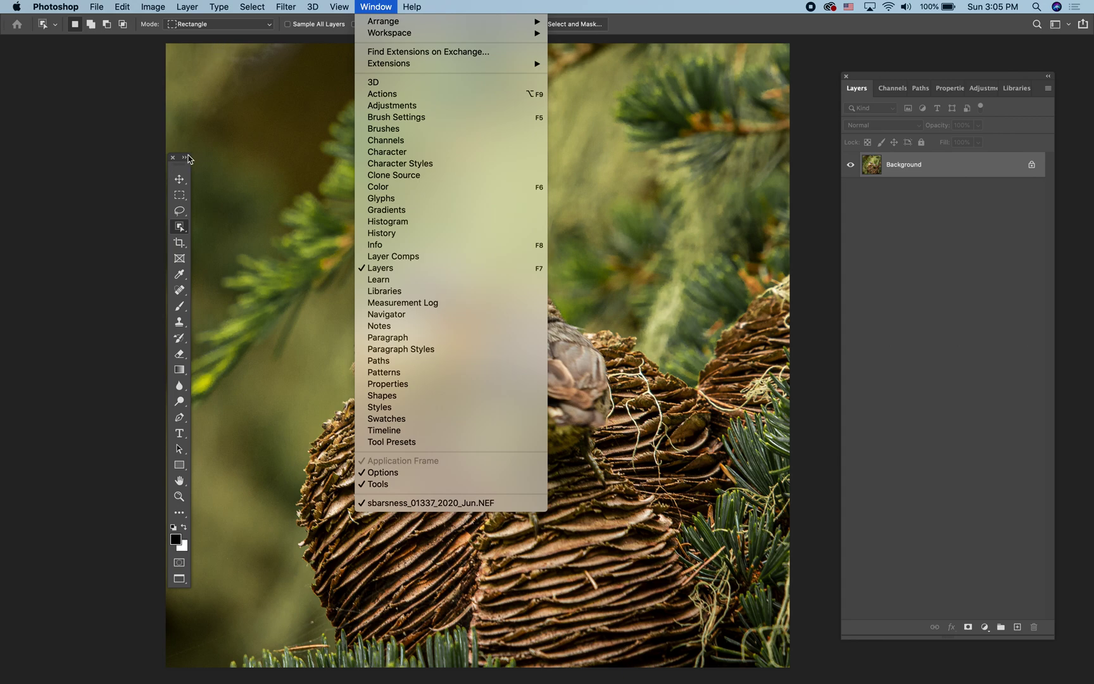
left_click(214, 143)
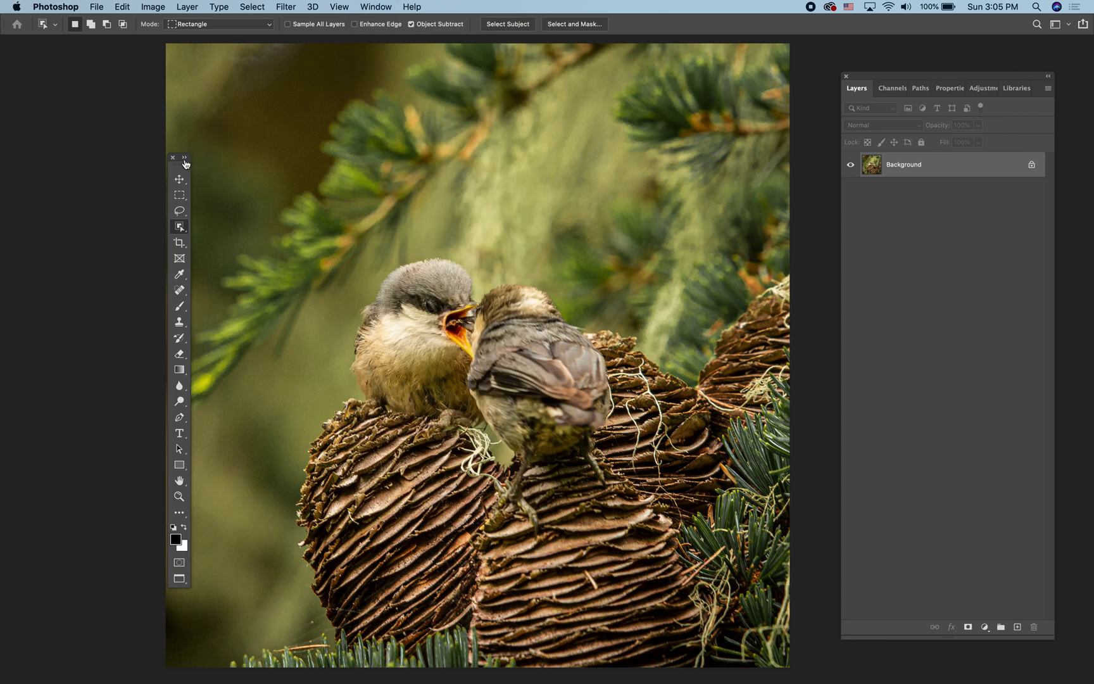
left_click(185, 158)
left_click_drag(145, 160, 134, 202)
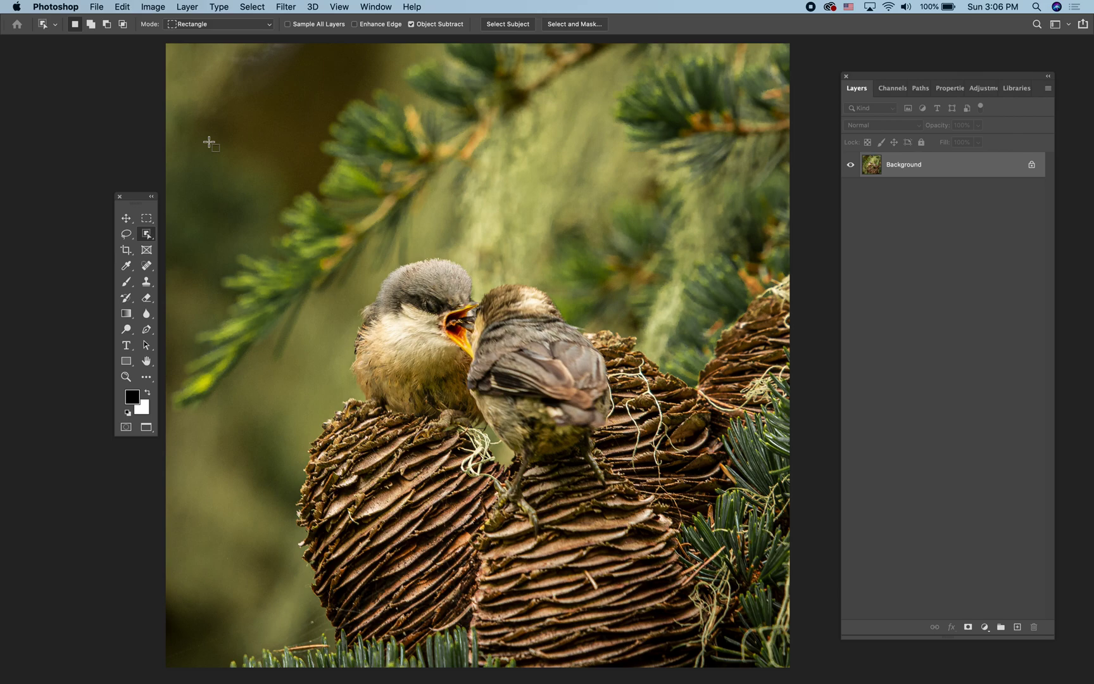
left_click_drag(132, 198, 100, 118)
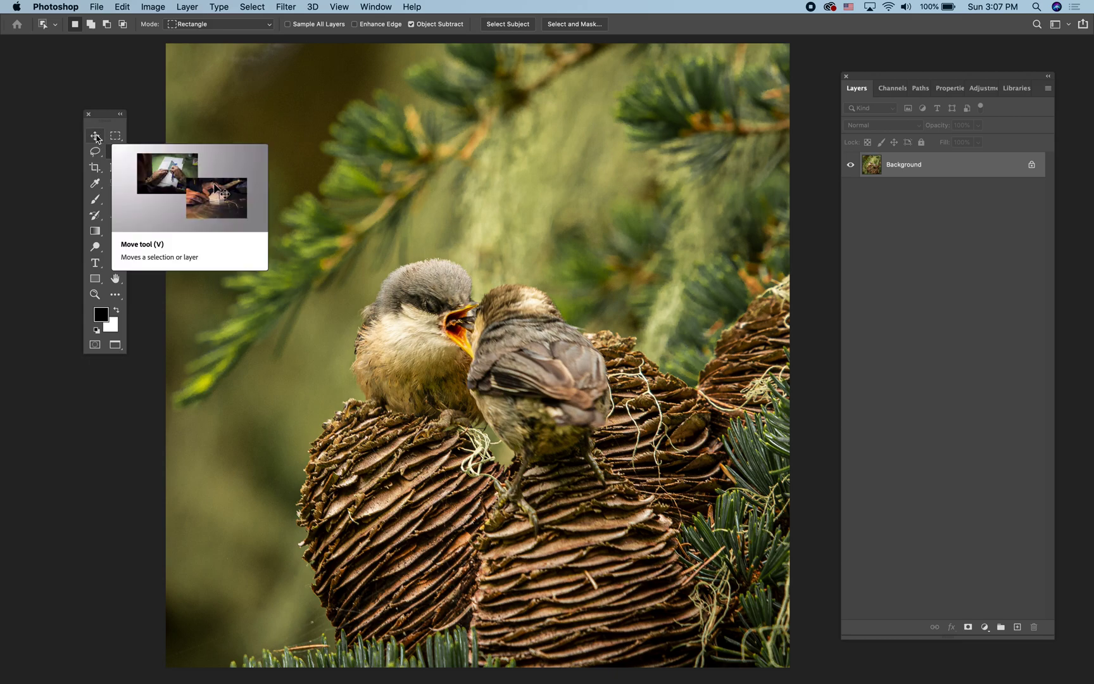
Duplicate the Background layer and try the Move tool on the copy
key("v")
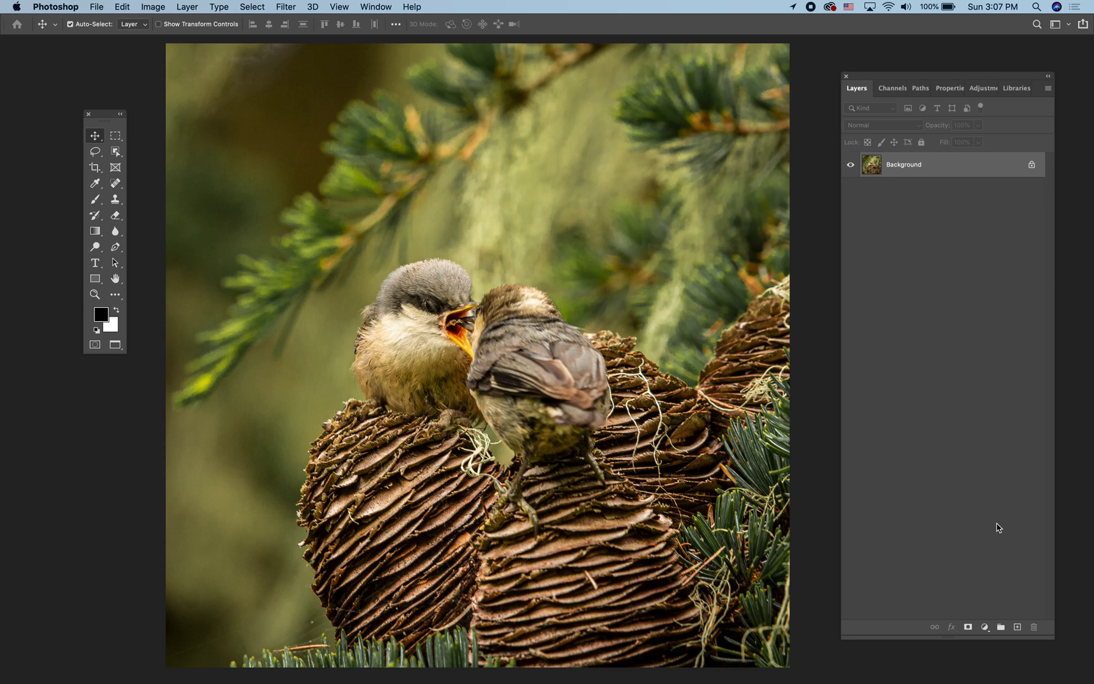
key("super+j")
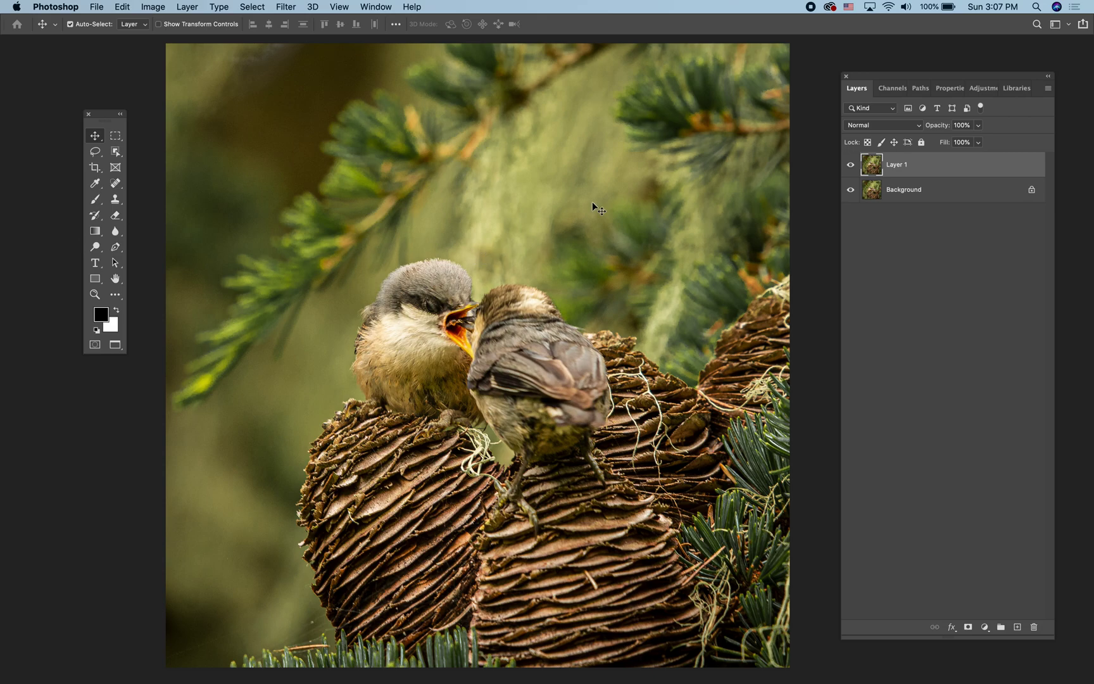
mouse_move(498, 233)
left_mouse_down()
mouse_move(493, 288)
mouse_move(585, 281)
mouse_move(567, 272)
mouse_move(561, 219)
mouse_move(610, 253)
mouse_move(427, 341)
mouse_move(366, 322)
mouse_move(317, 281)
mouse_move(341, 216)
mouse_move(469, 304)
mouse_move(591, 271)
mouse_move(592, 243)
mouse_move(585, 286)
mouse_move(528, 286)
mouse_move(498, 264)
mouse_move(500, 234)
left_mouse_up()
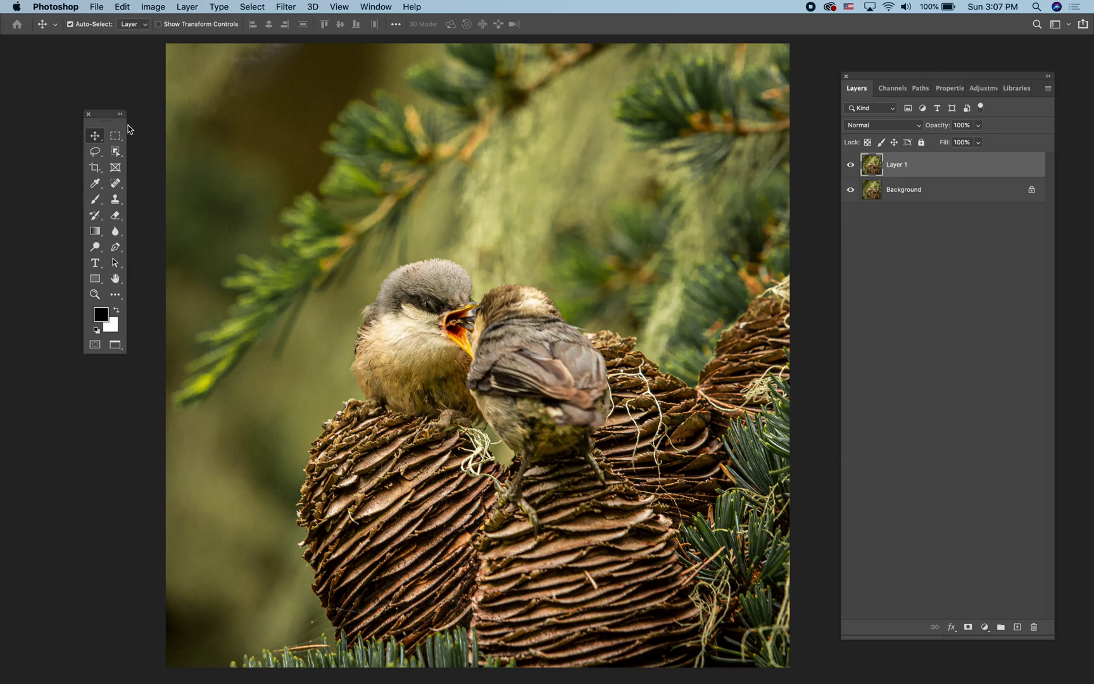
Draw a freehand Lasso selection around the two birds and clear it again
left_click(96, 153)
left_click(96, 153)
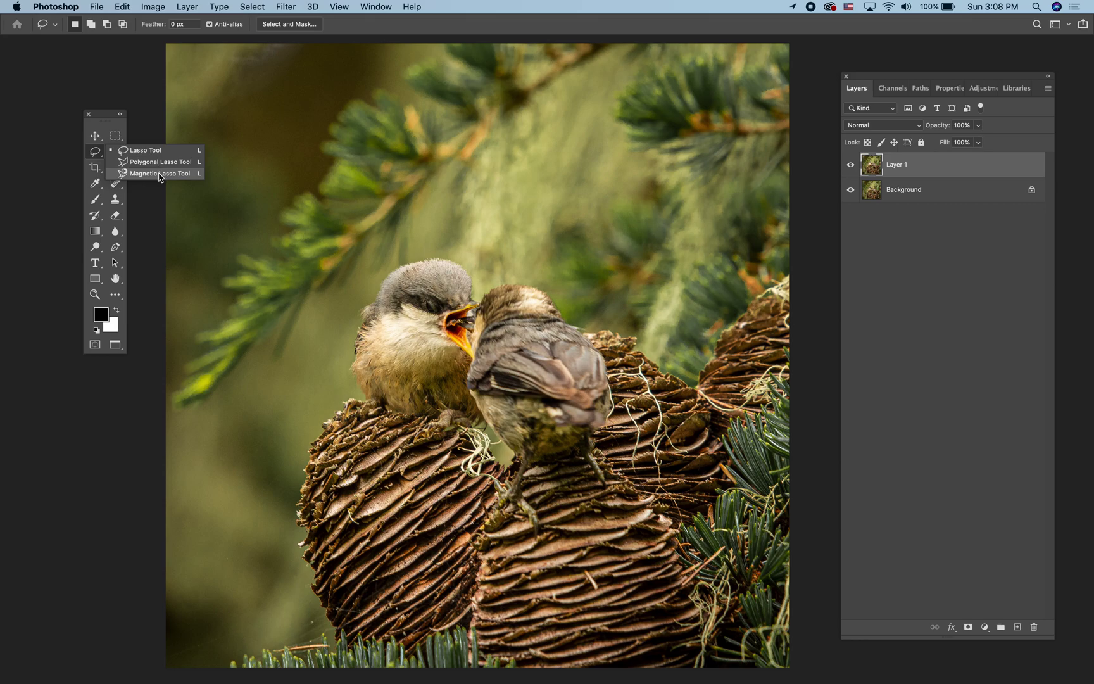
left_click(100, 159)
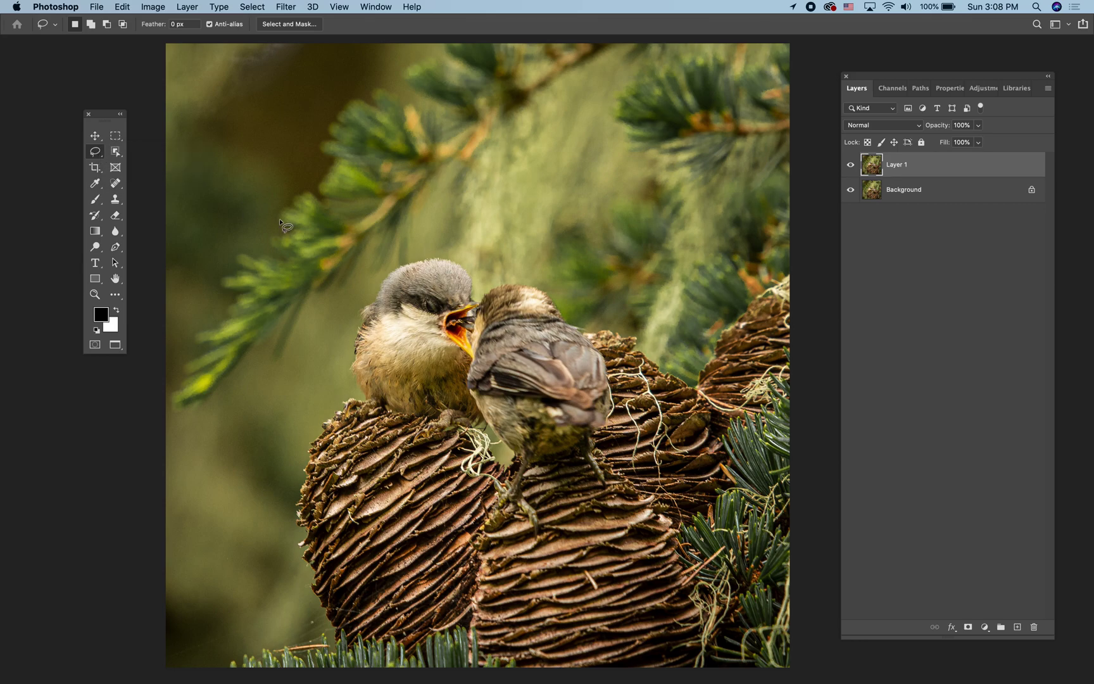
mouse_move(517, 250)
left_mouse_down()
mouse_move(347, 285)
mouse_move(387, 461)
mouse_move(586, 456)
mouse_move(607, 252)
mouse_move(503, 236)
left_mouse_up()
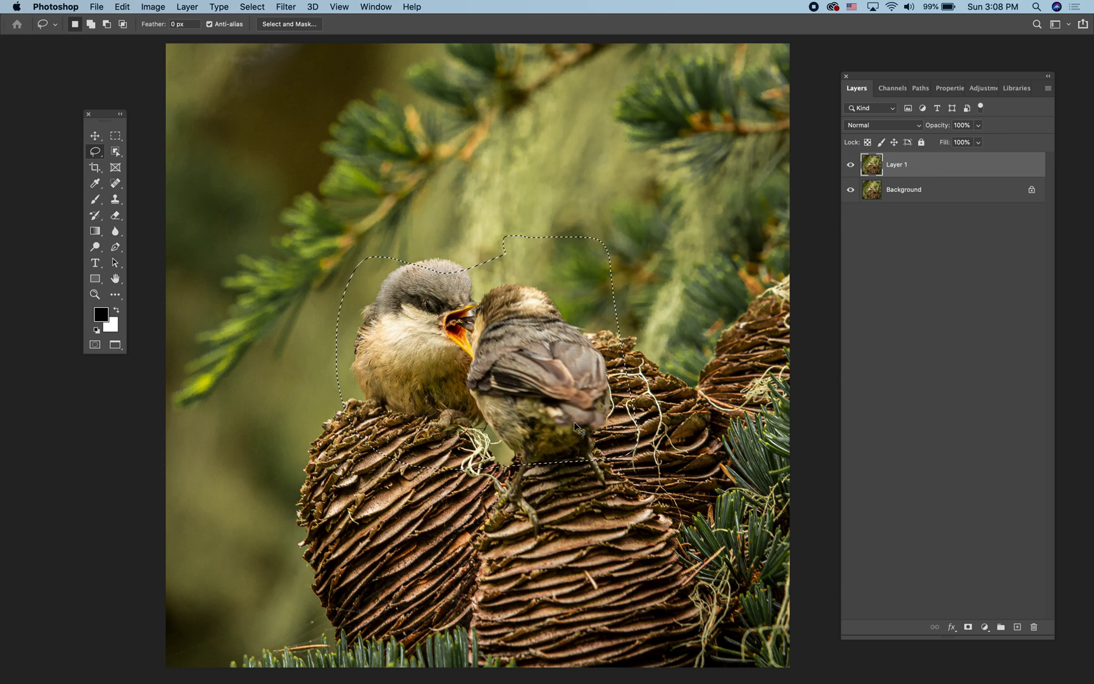
key("super+d")
Try a tighter crop around the two birds with Delete Cropped Pixels turned off
left_click(99, 173)
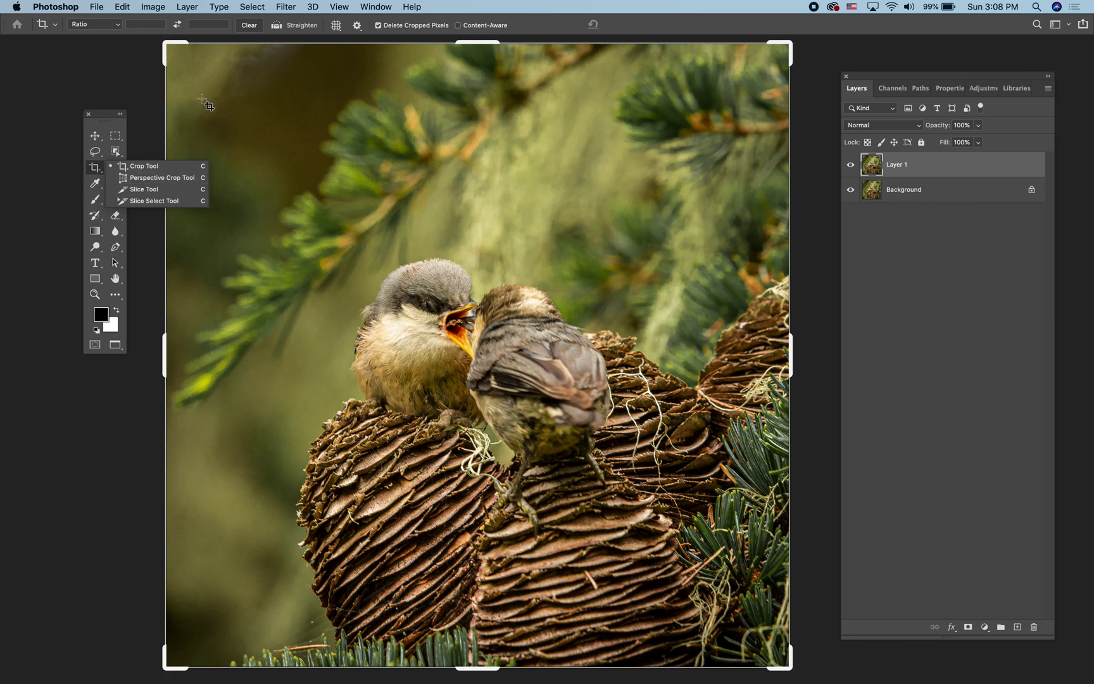
left_click(148, 130)
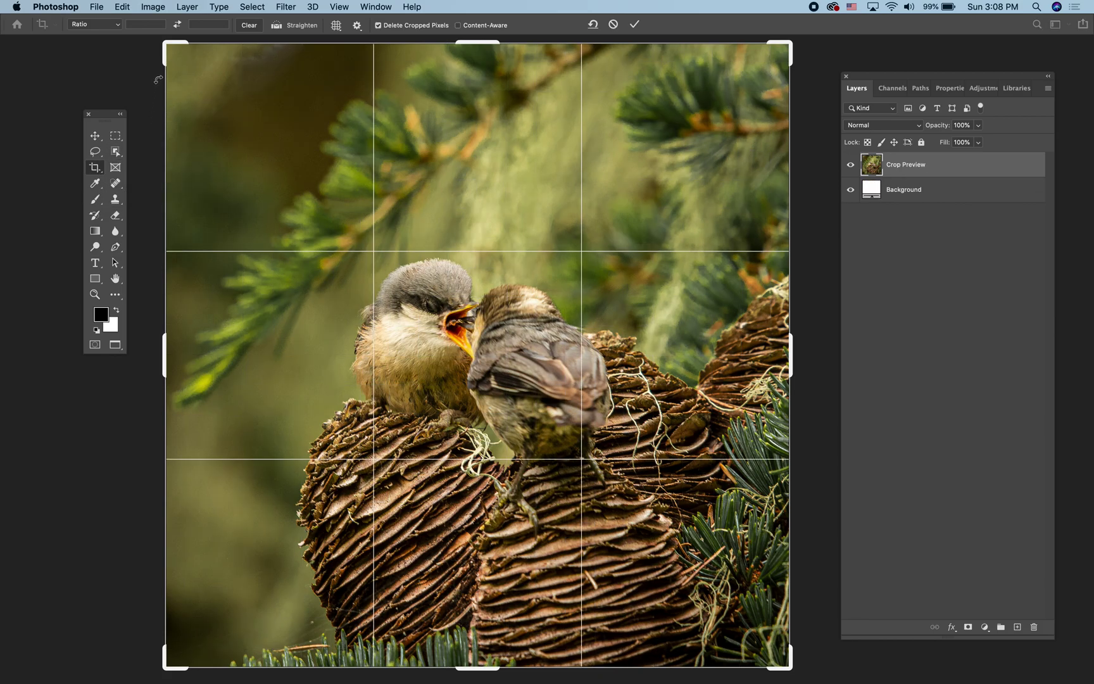
left_click_drag(168, 46, 184, 65)
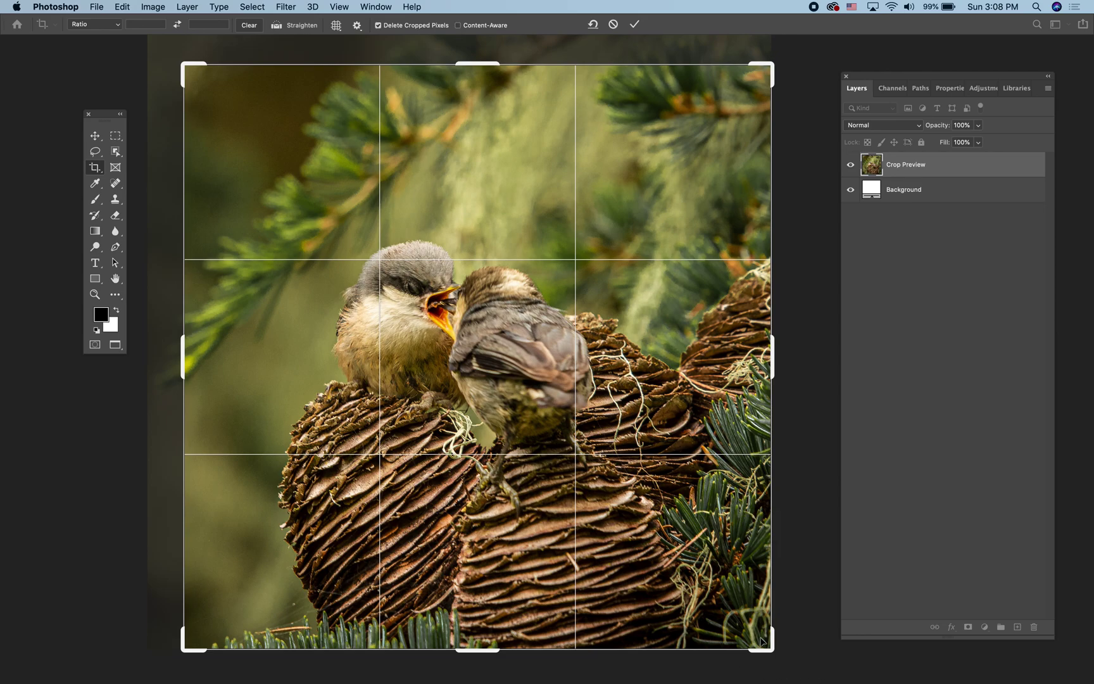
left_click_drag(767, 643, 749, 618)
left_click_drag(612, 516, 636, 516)
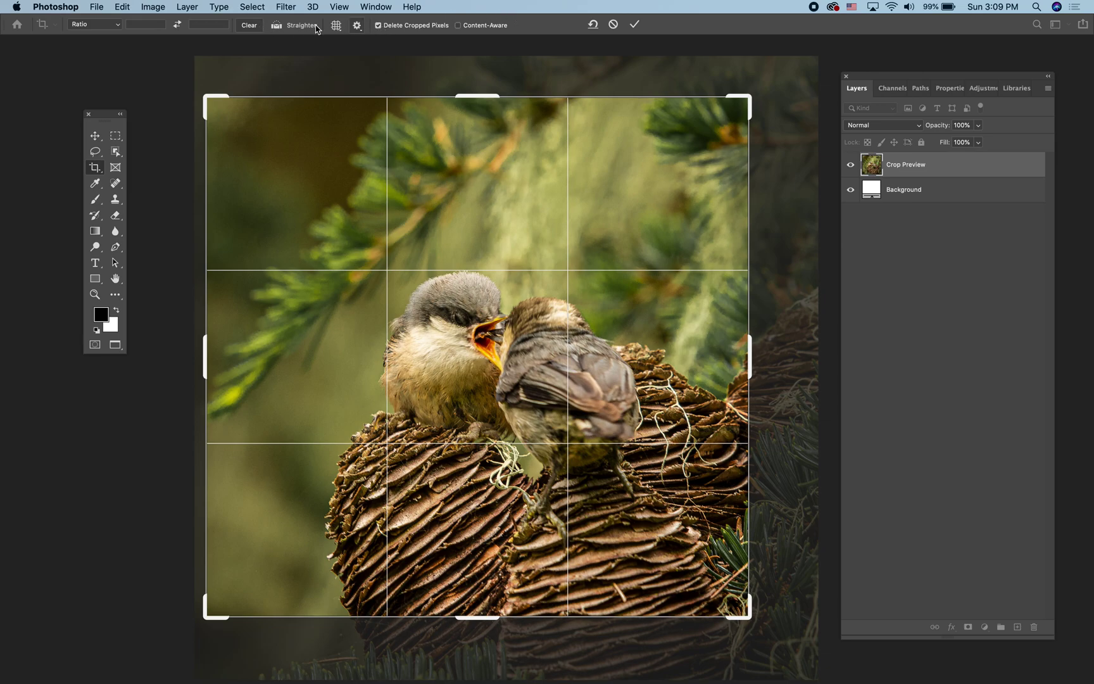
left_click(378, 26)
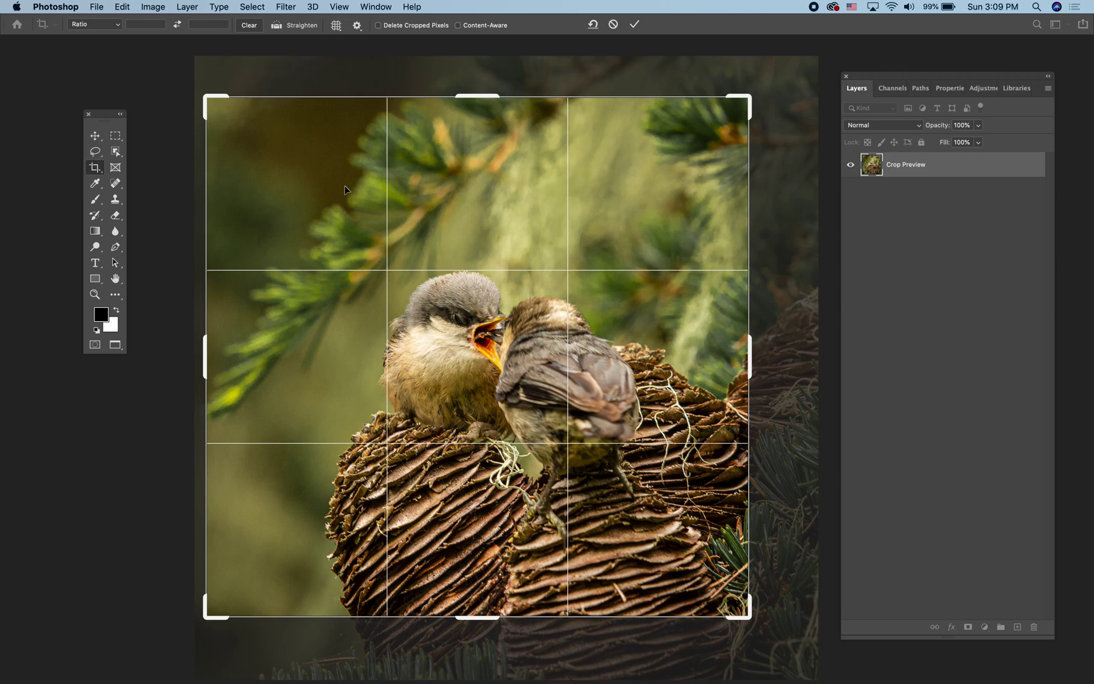
key("Return")
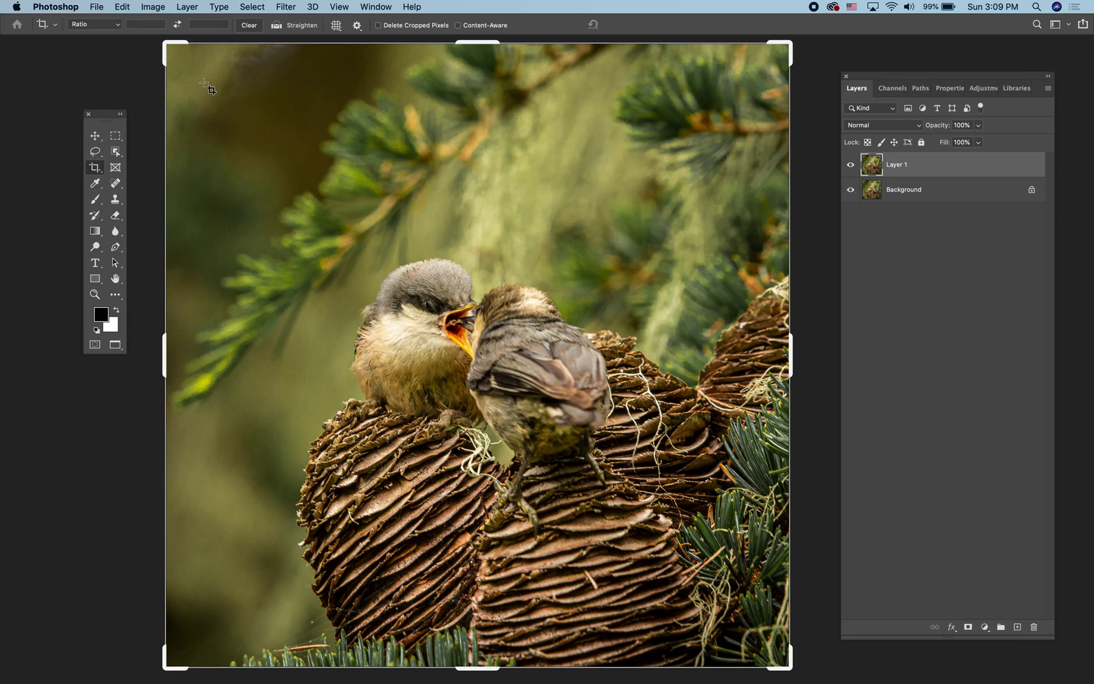
Examine the Lasso, Crop and Eyedropper tools, including the variants grouped with Crop and Eyedropper
left_click(96, 154)
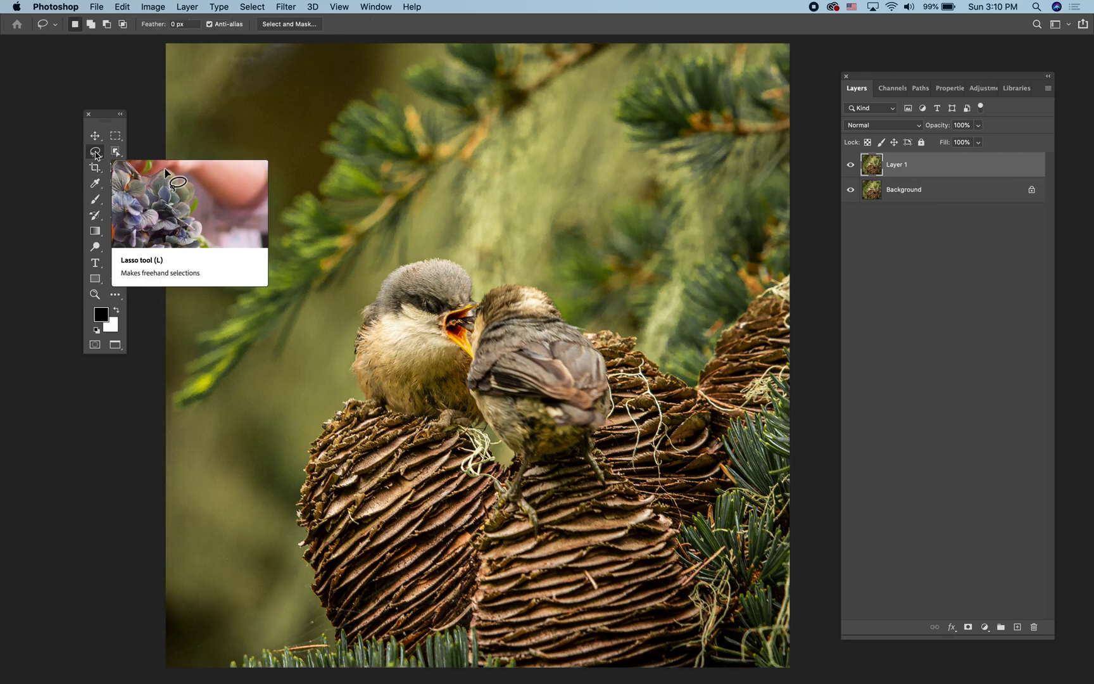
left_click(96, 168)
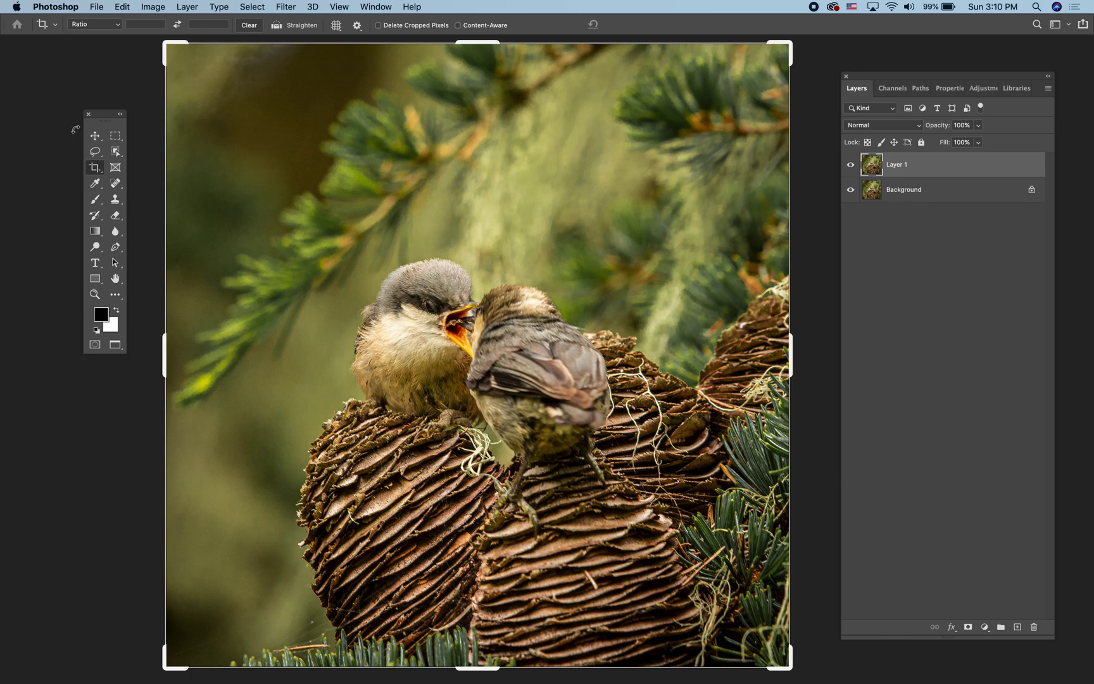
left_click(95, 168)
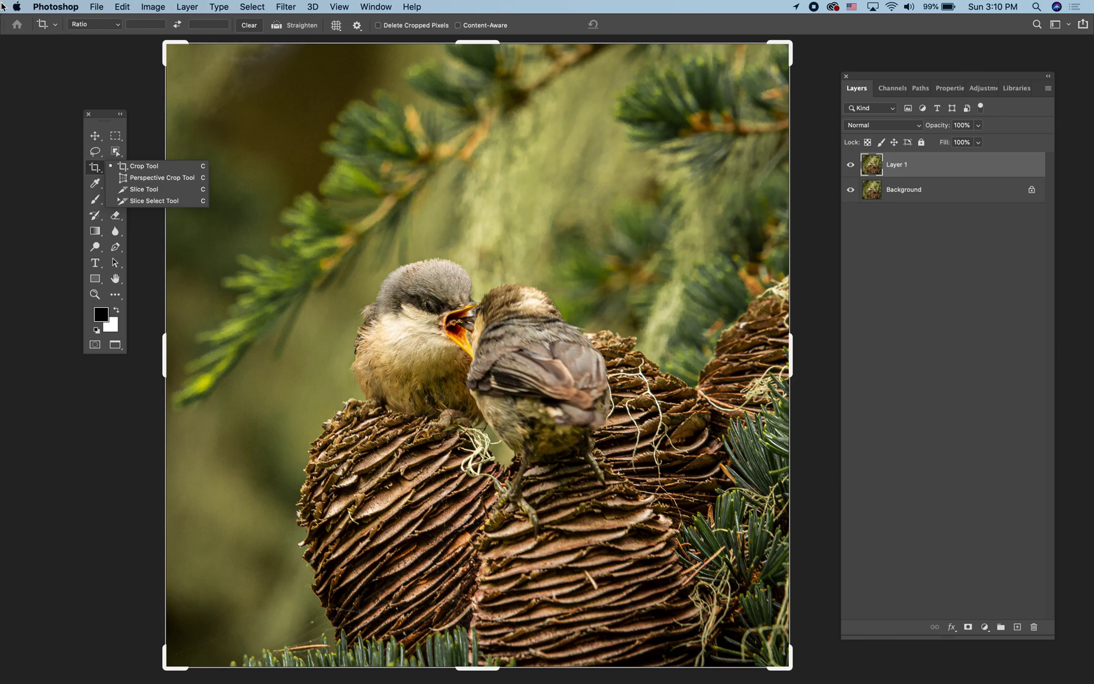
left_click(150, 121)
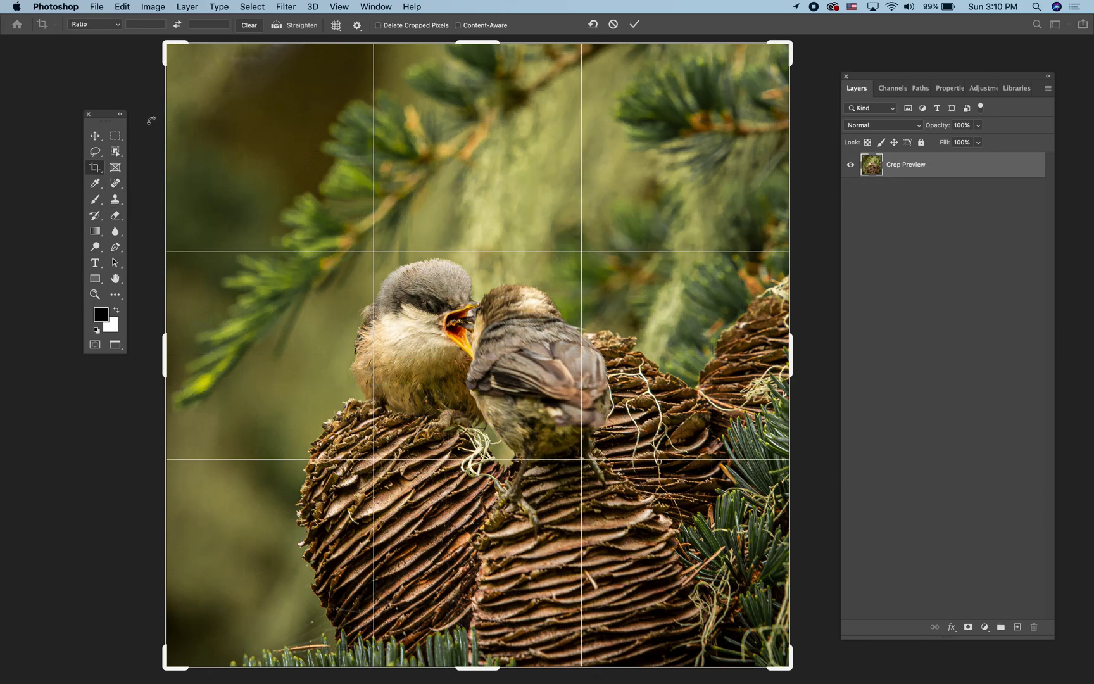
left_click(99, 185)
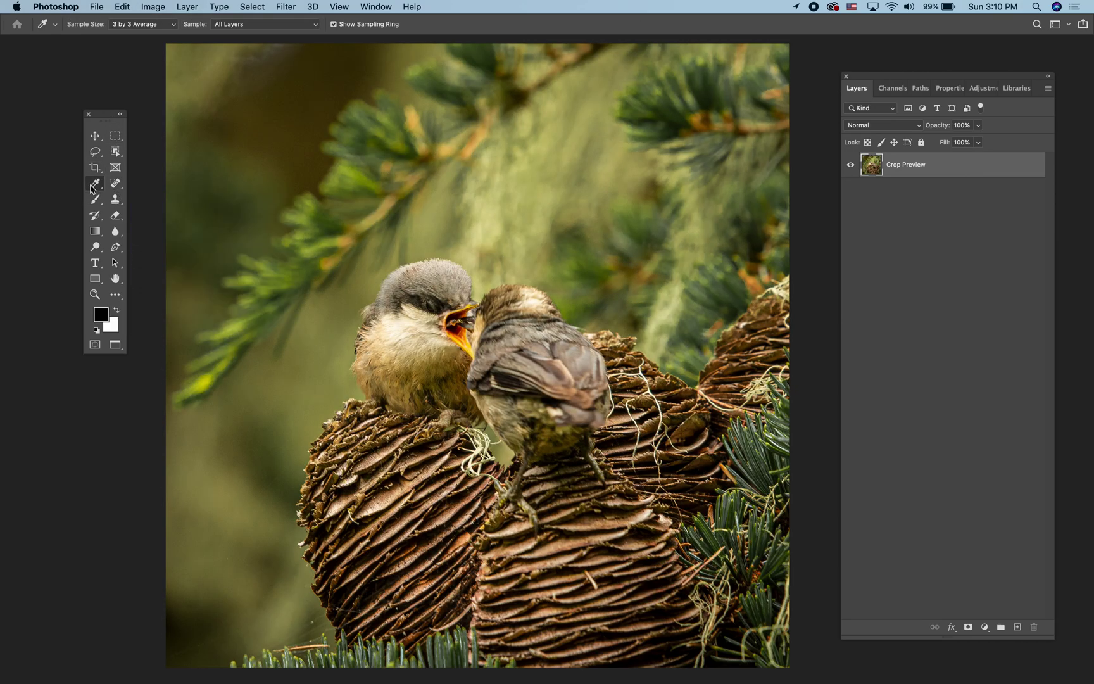
right_click(98, 188)
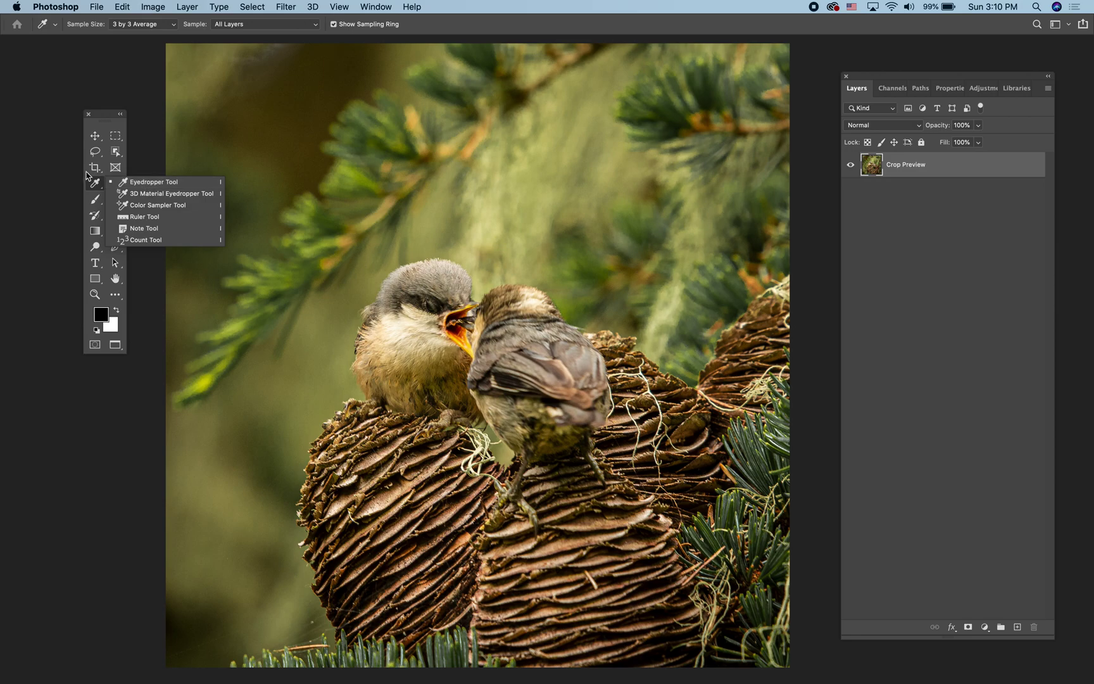
Look through the Brush, Dodge, Type and Rectangle tools, including the variants grouped with Dodge and Type
left_click(96, 202)
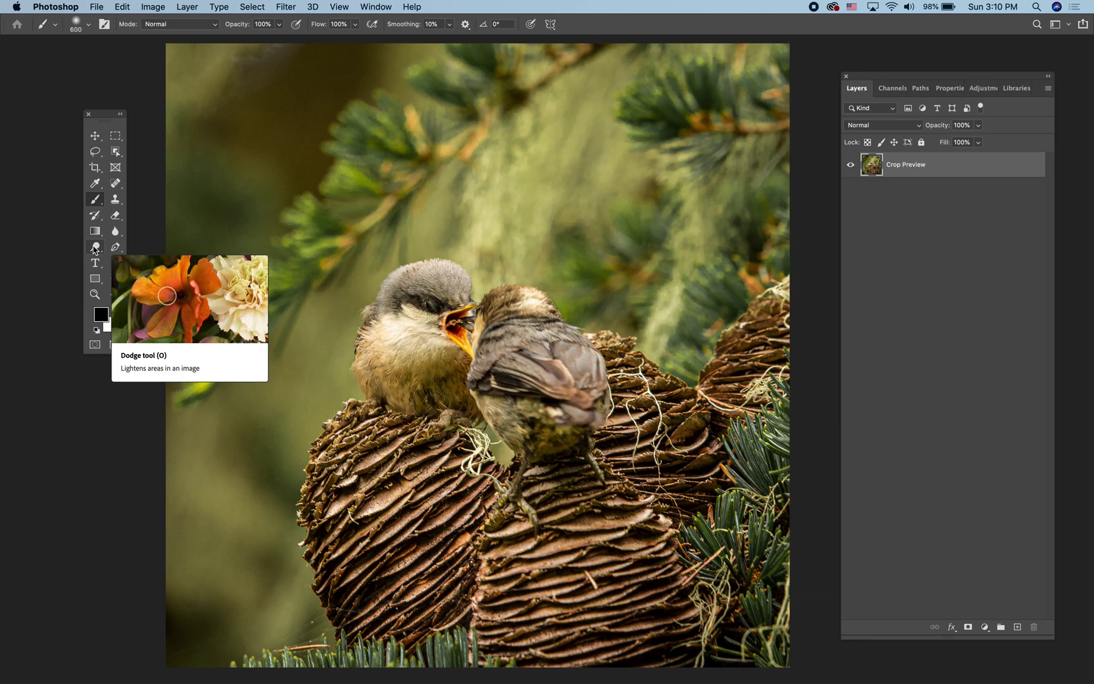
left_click(95, 248)
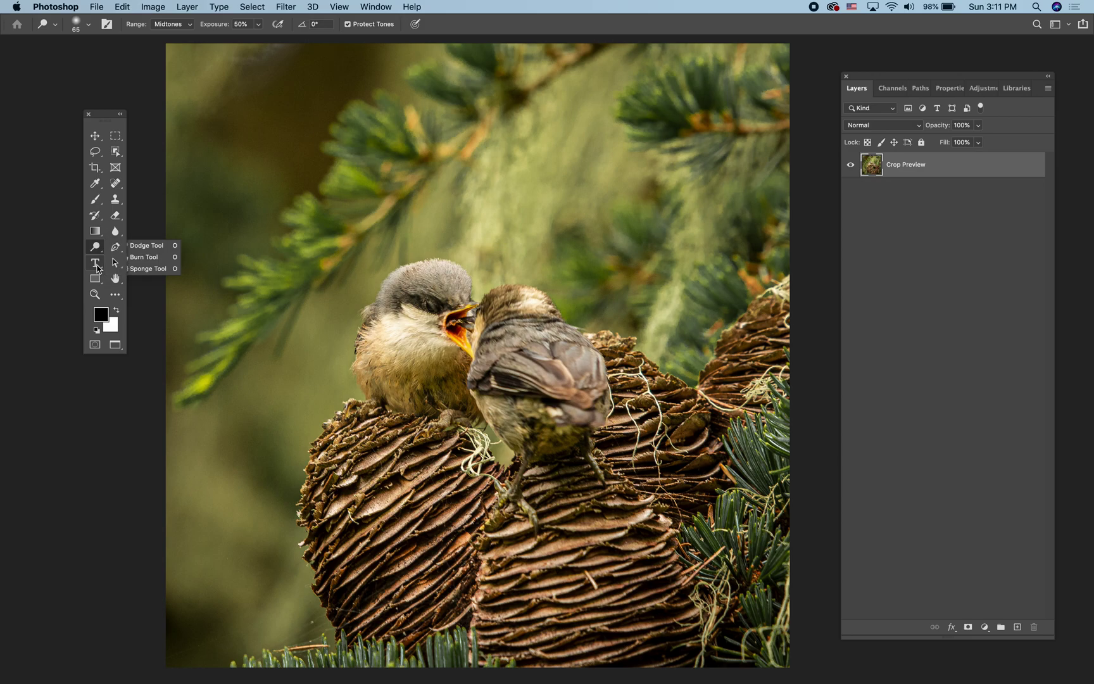
left_click(96, 263)
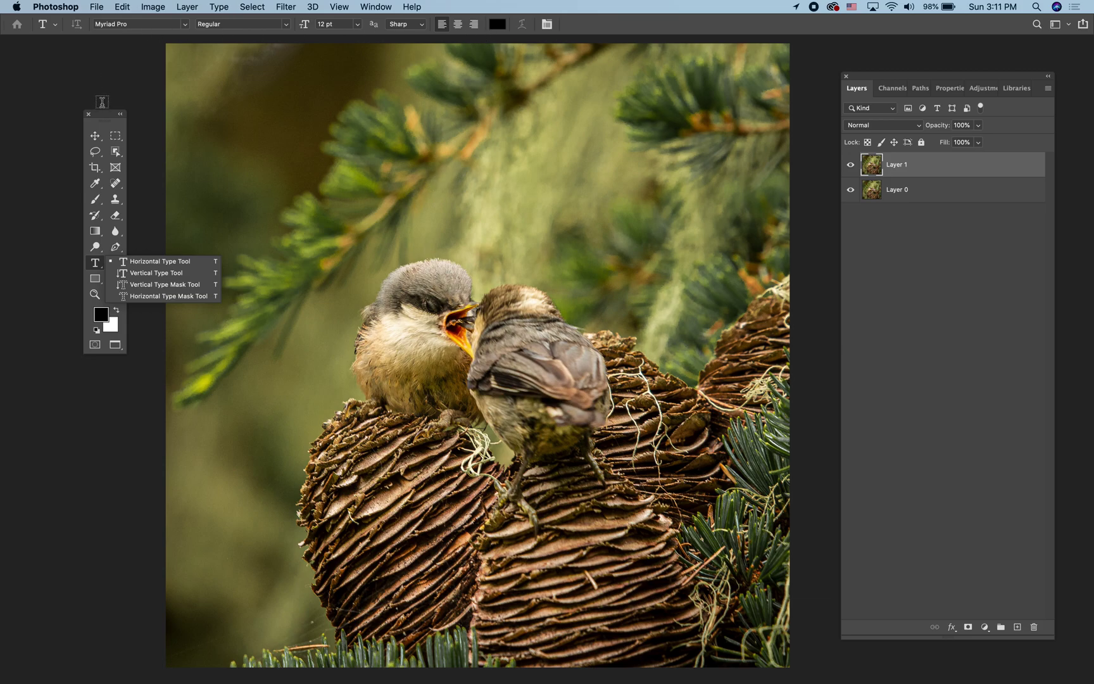
left_click(98, 282)
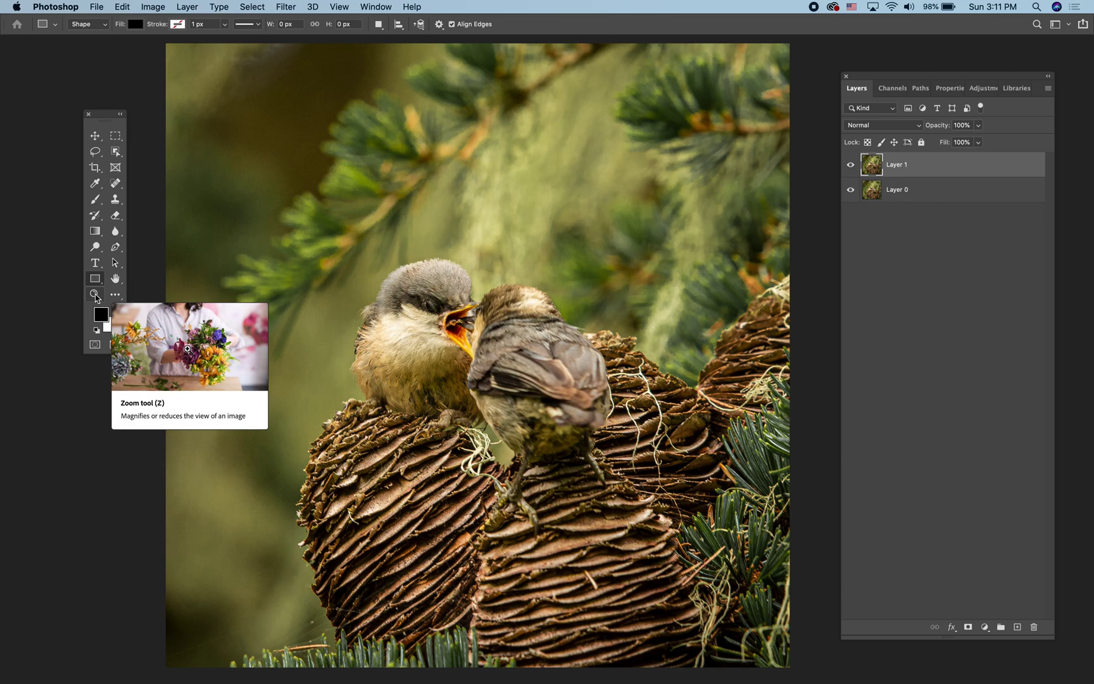
Magnify the gray-headed bird's head with the Zoom tool and fit the whole photo back on screen
left_click(95, 294)
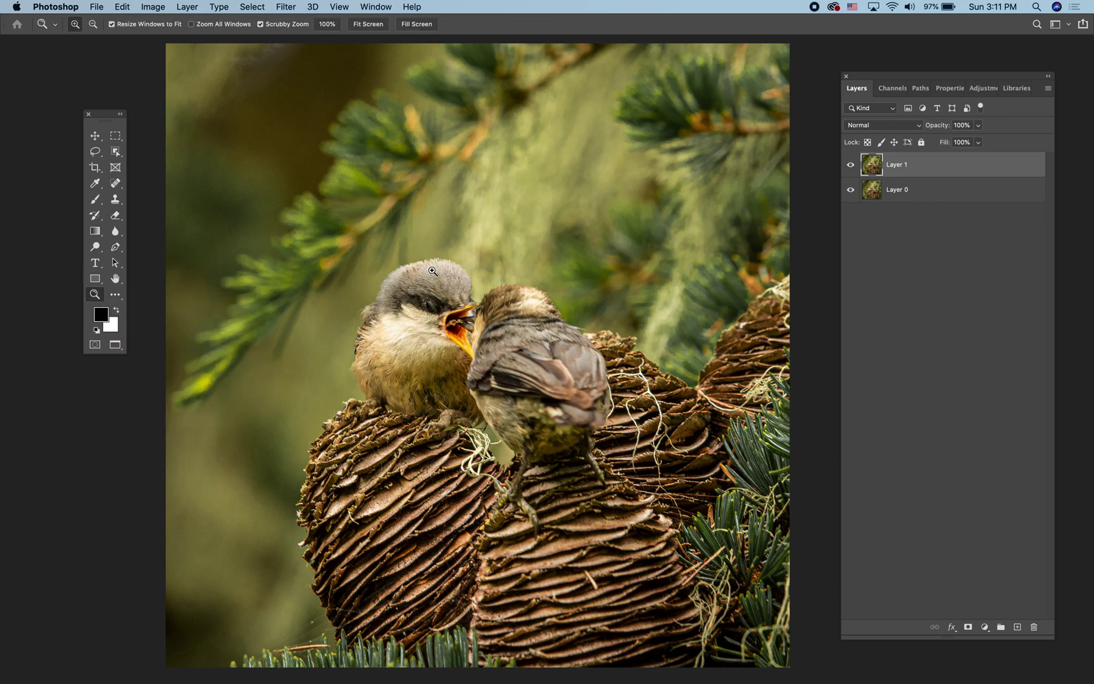
left_click(432, 270)
left_click(432, 271)
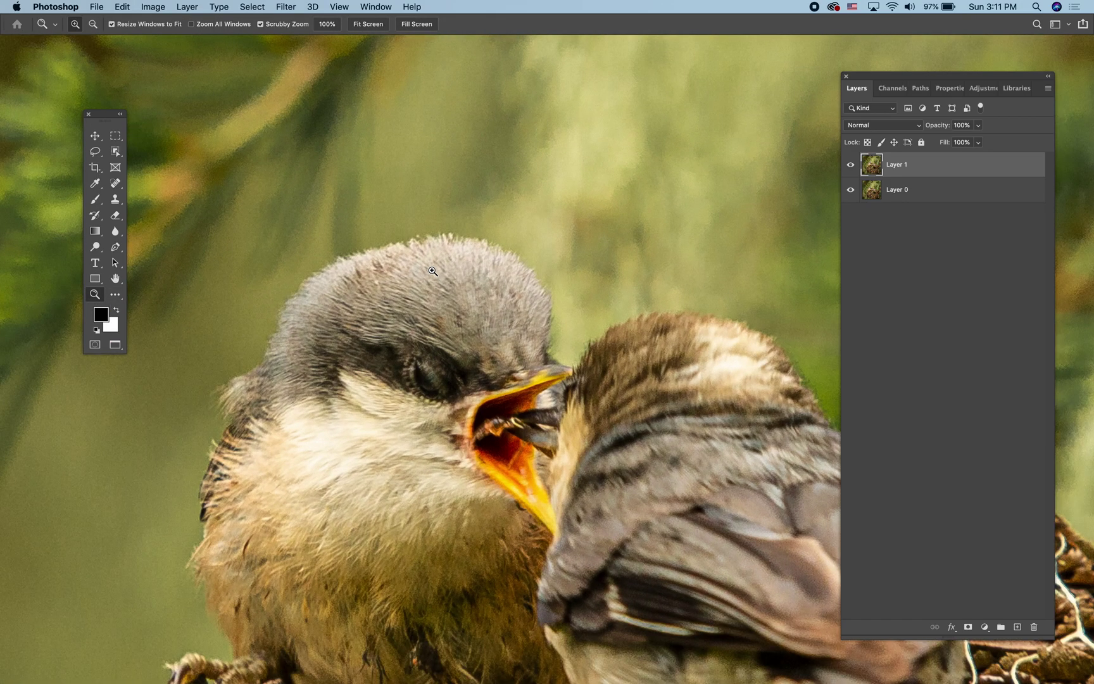
key("super+0")
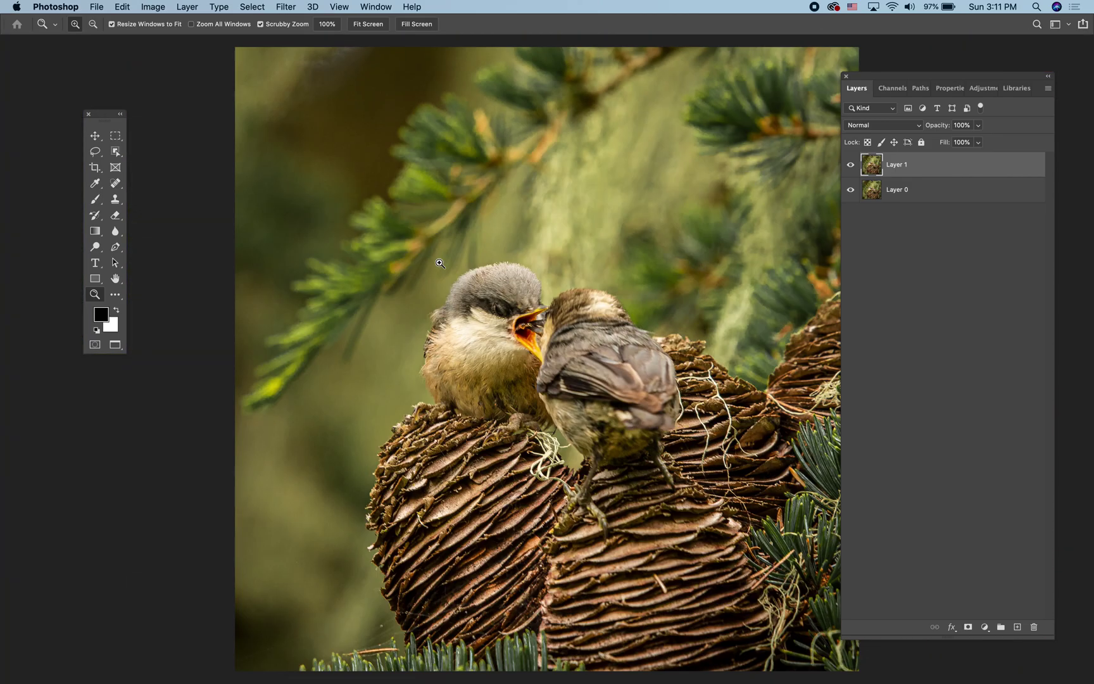
Examine the Object Selection, Frame and Spot Healing Brush tools, including the variants grouped with object selection and healing
left_click(117, 154)
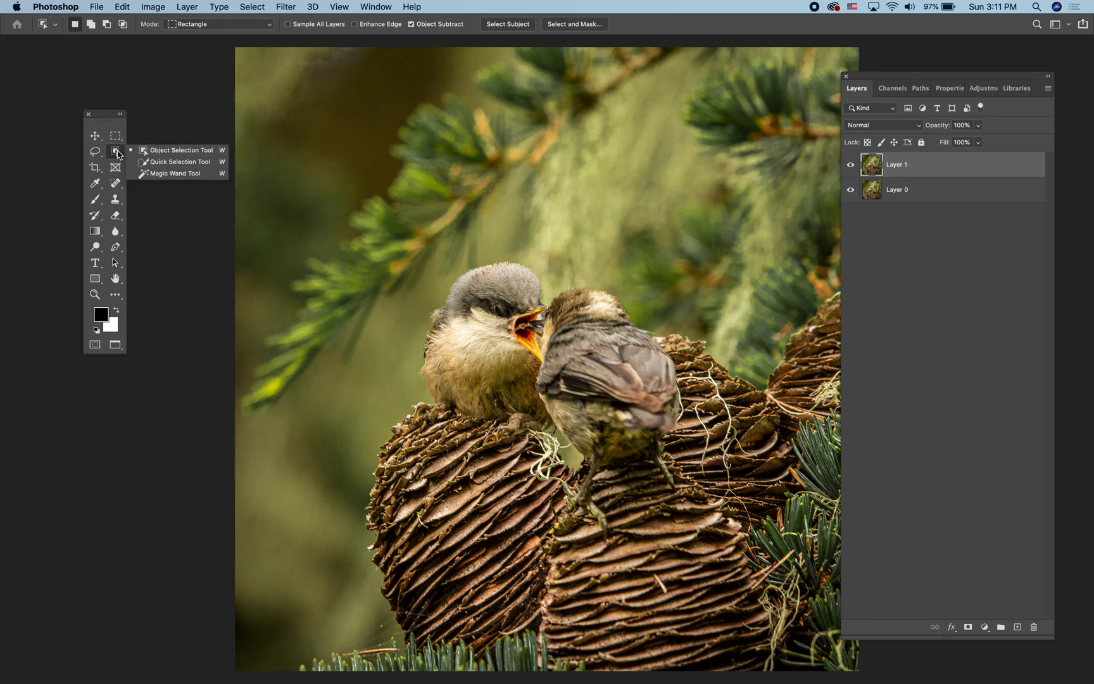
left_click(115, 169)
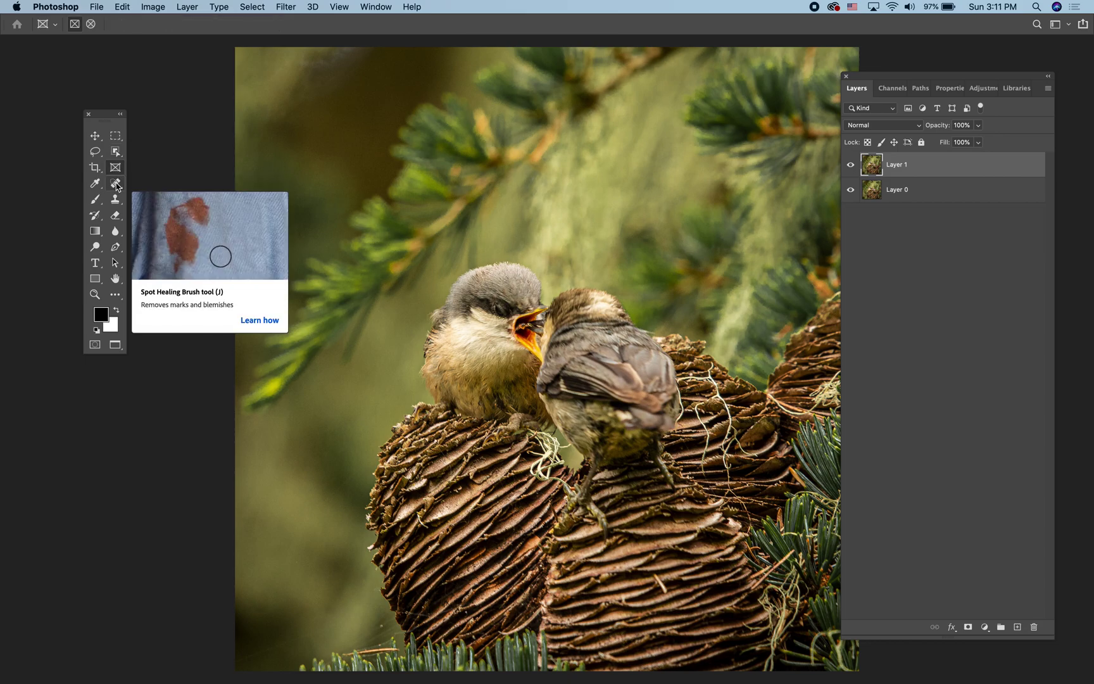
left_click(117, 185)
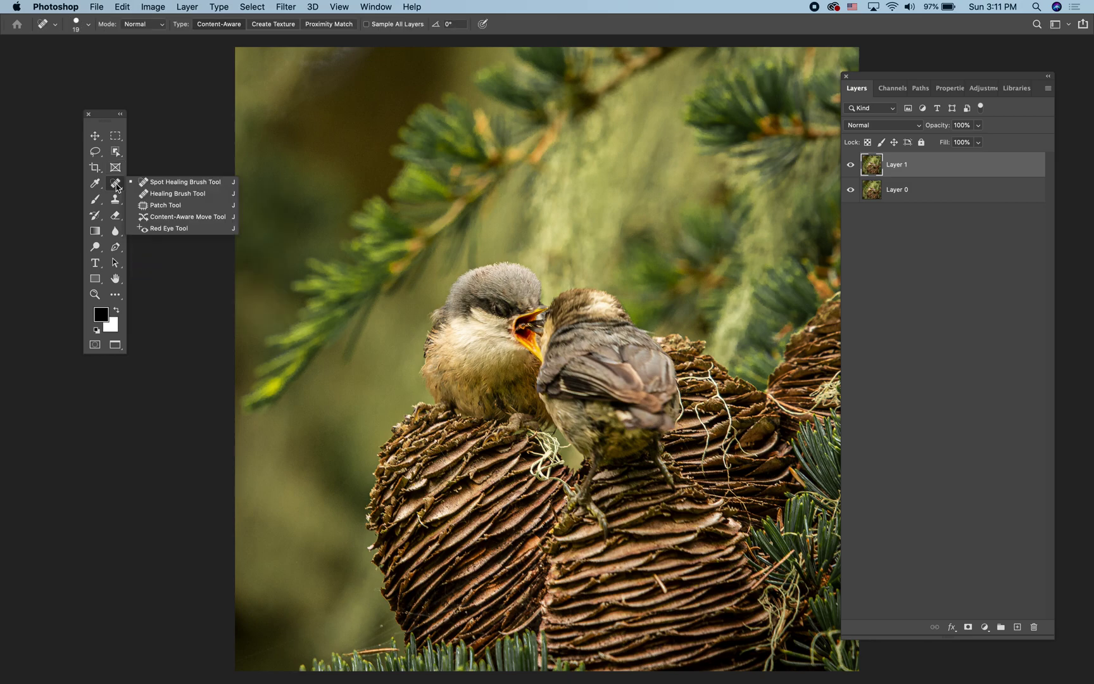
Examine the Patch, Clone Stamp, Eraser and Blur tools, including the variants grouped with Clone Stamp, Eraser and Blur
left_click(186, 203)
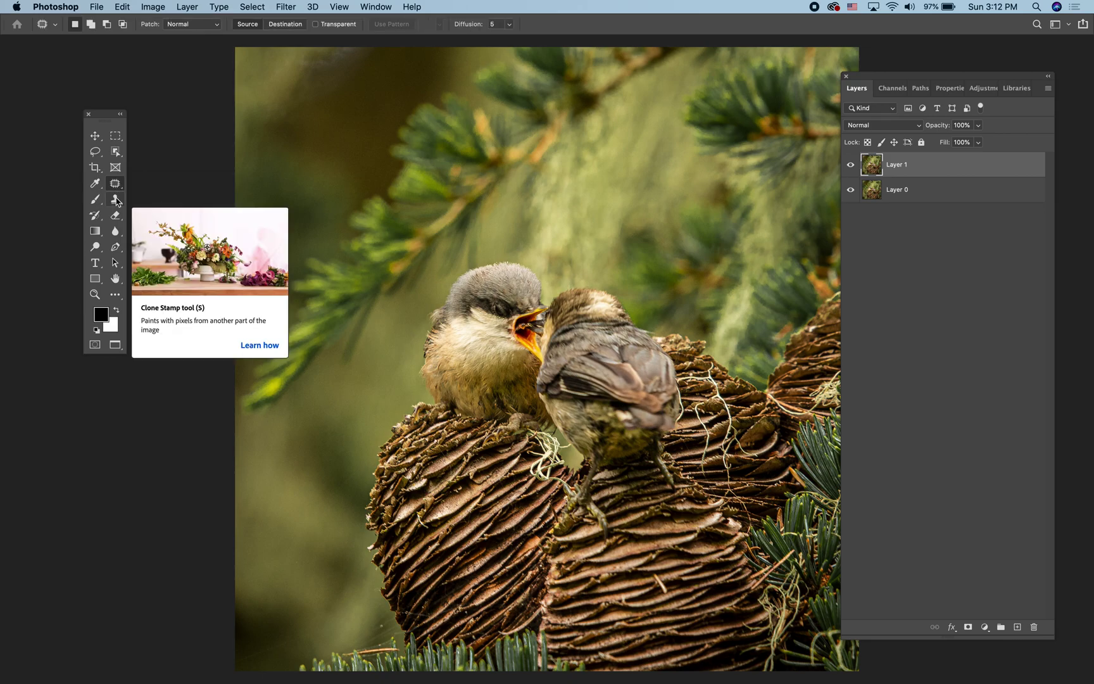
left_click(116, 200)
left_click(116, 200)
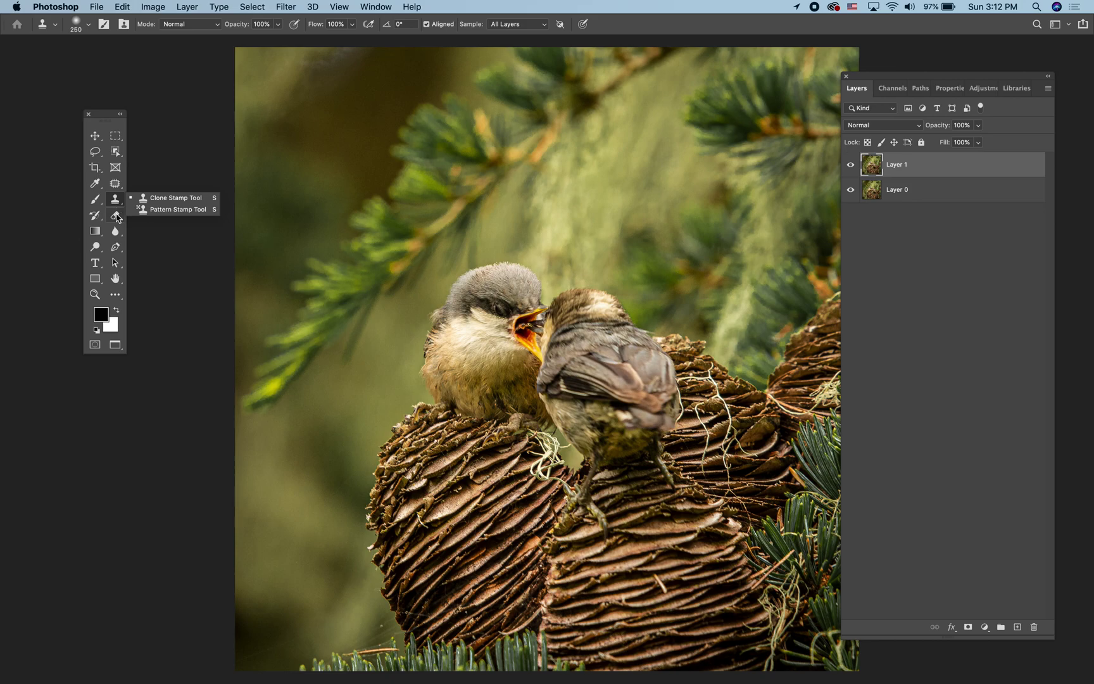
left_click(116, 216)
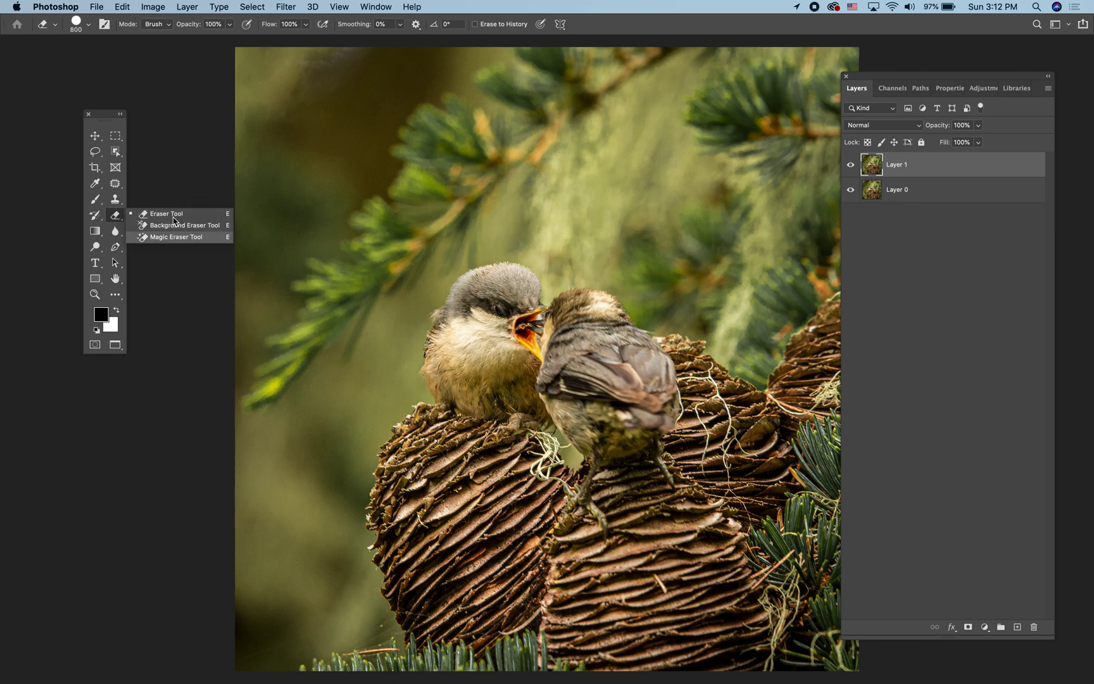
left_click(116, 233)
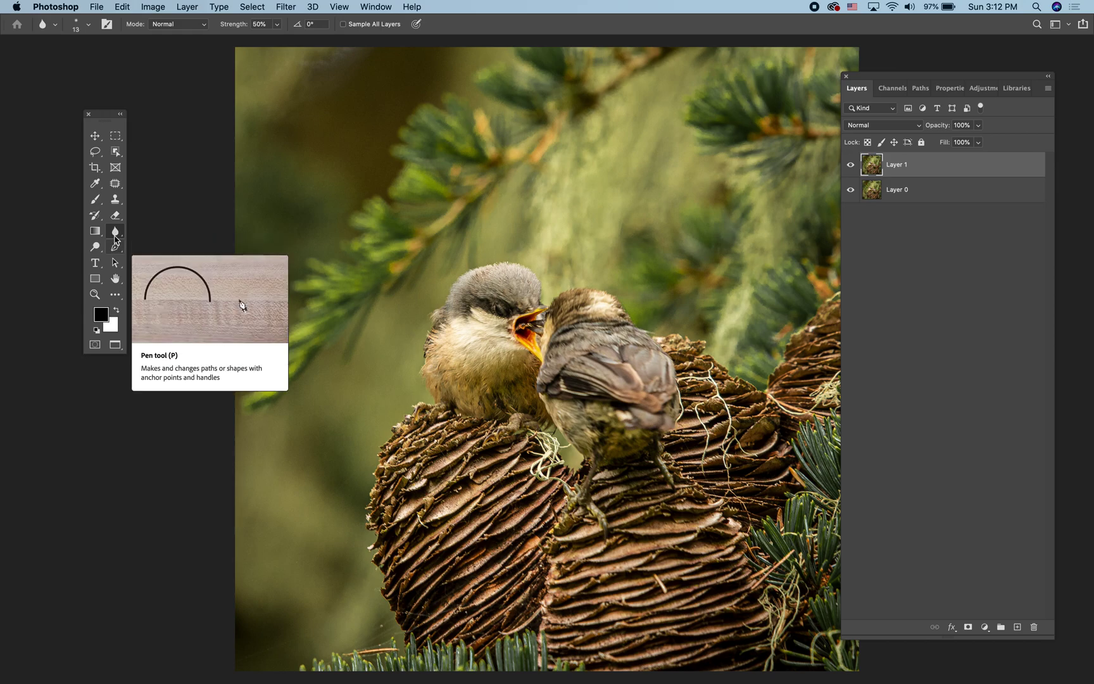
left_click(115, 229)
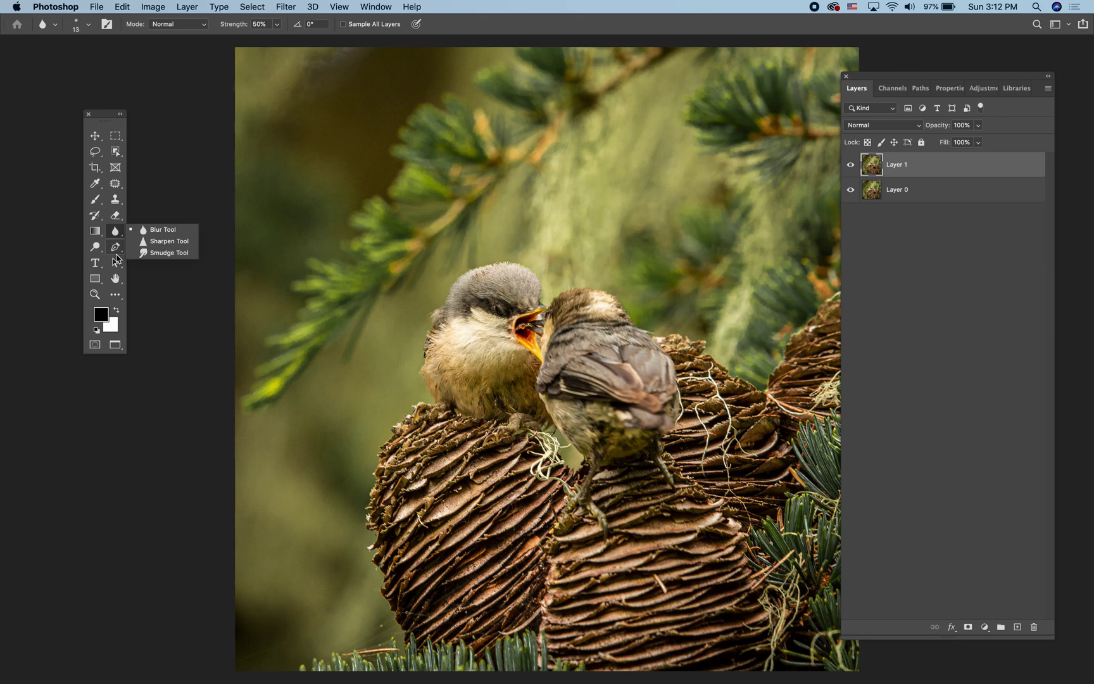
Look through the Pen, Path Selection and Hand tools and the Edit Toolbar entry, including the variants grouped with Pen and Path Selection
left_click(116, 248)
left_click(117, 248)
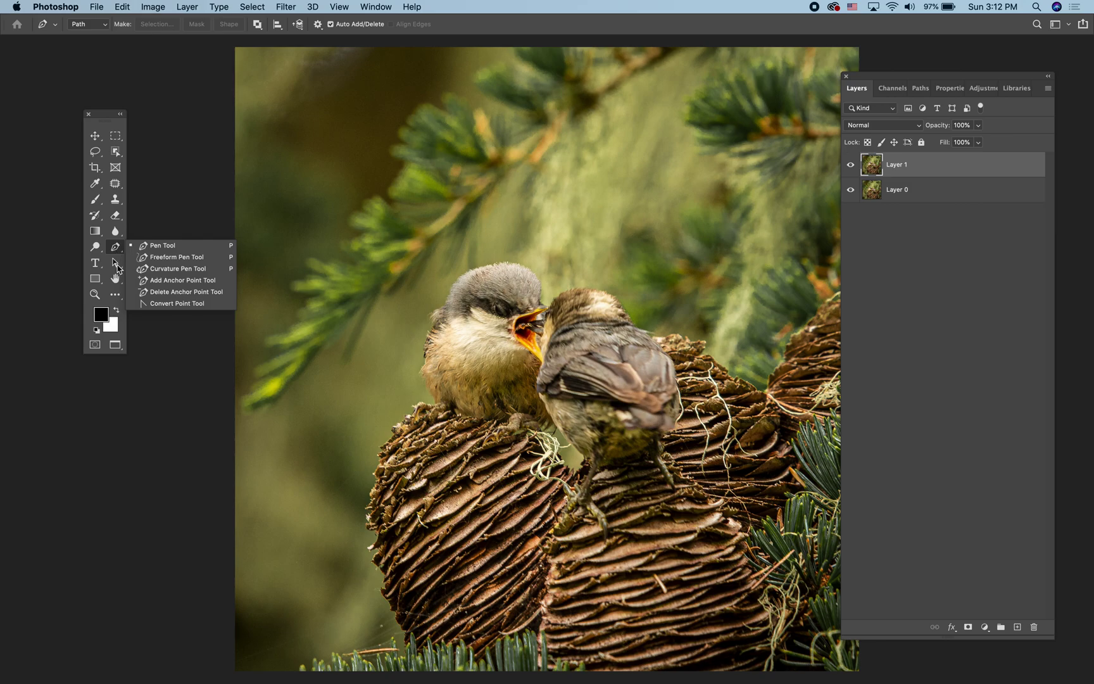
left_click(116, 265)
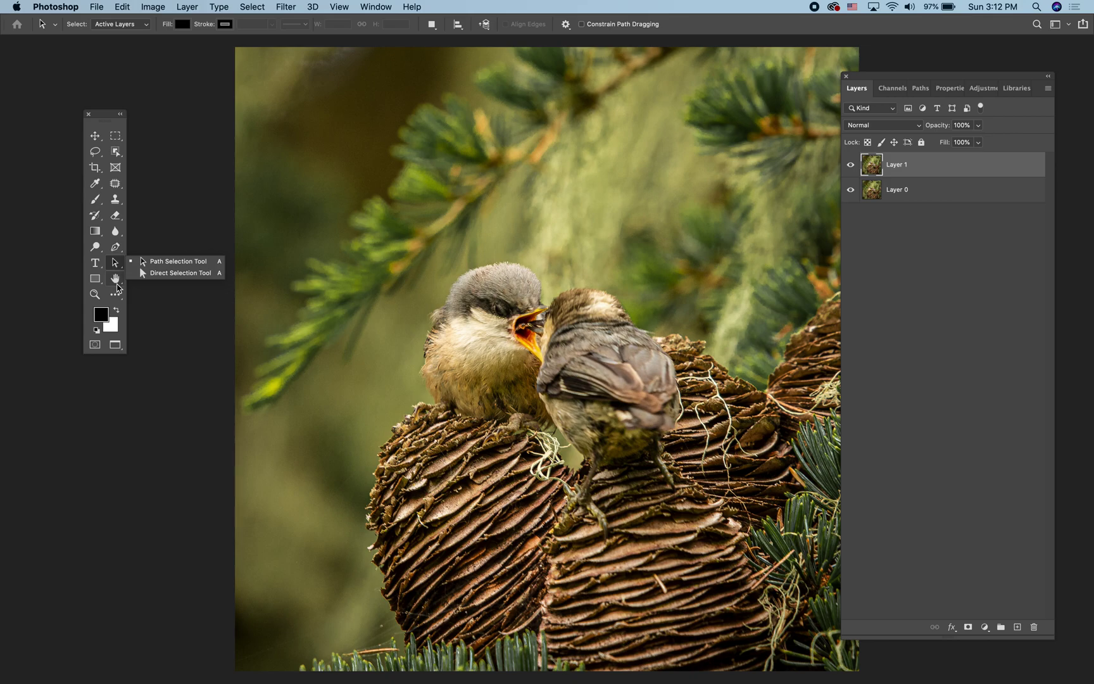
left_click(115, 278)
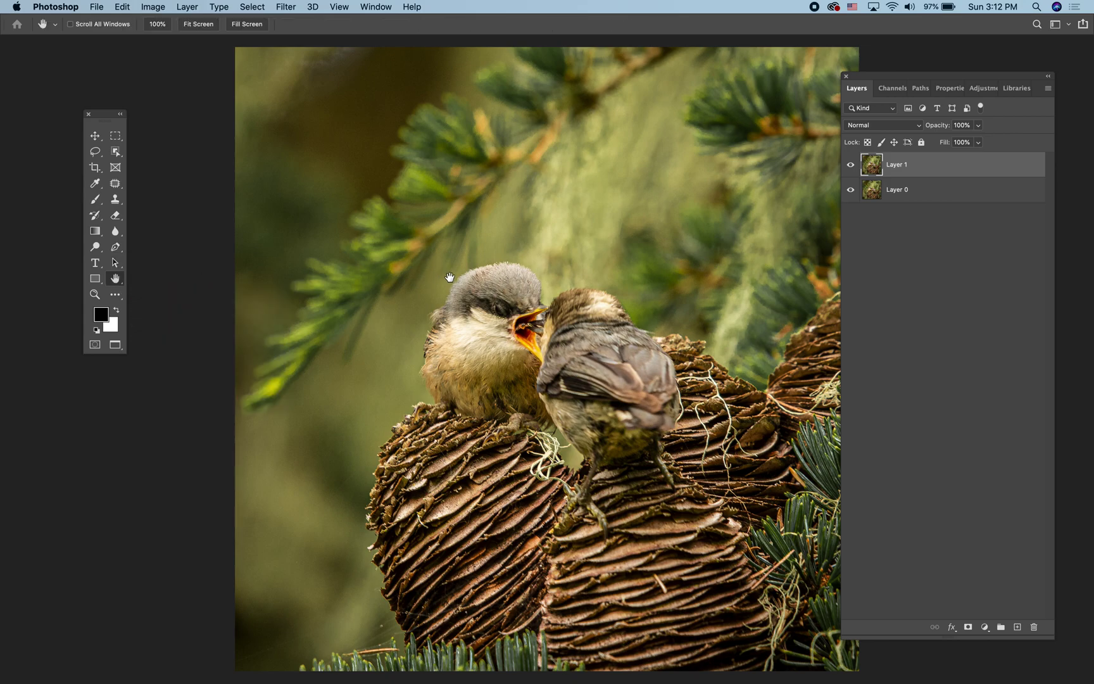
left_click(118, 297)
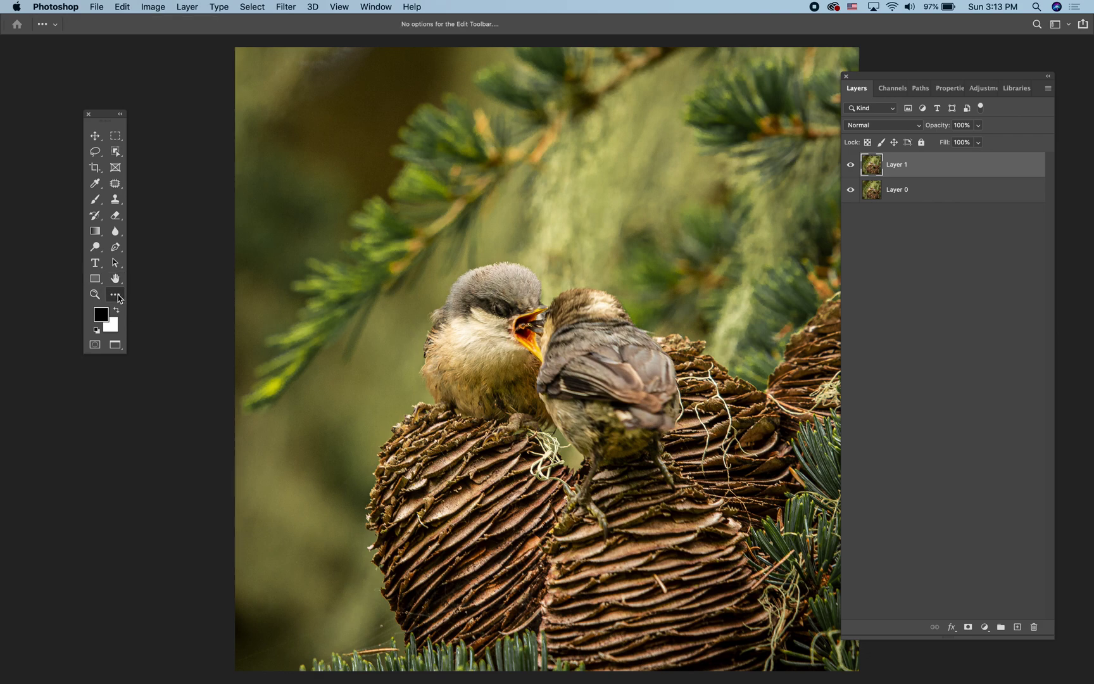
left_click(118, 296)
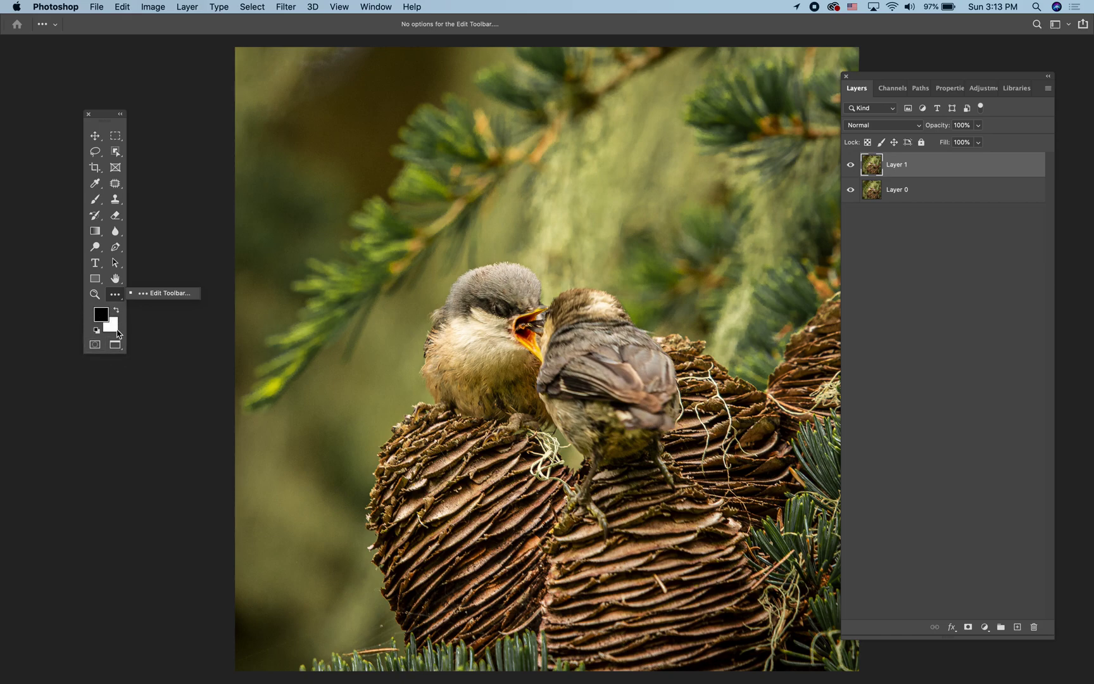
Compare the options of the History Brush, Brush and Lasso tools, including the Brush's presets, tip settings, blending modes and smoothing options
left_click(96, 217)
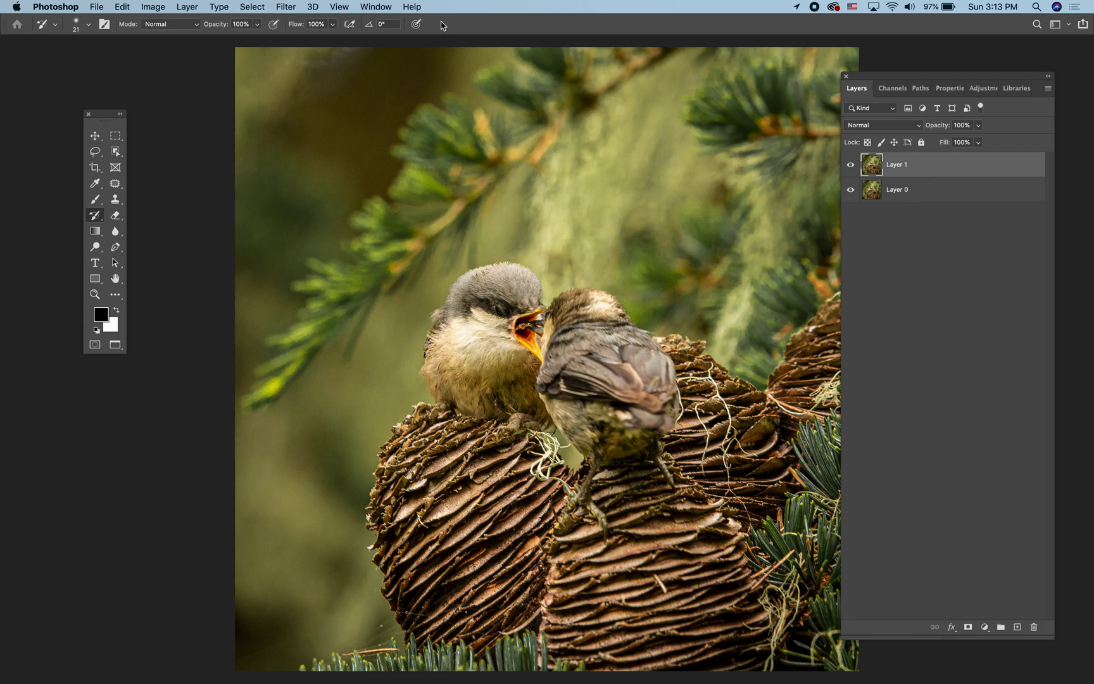
left_click(94, 199)
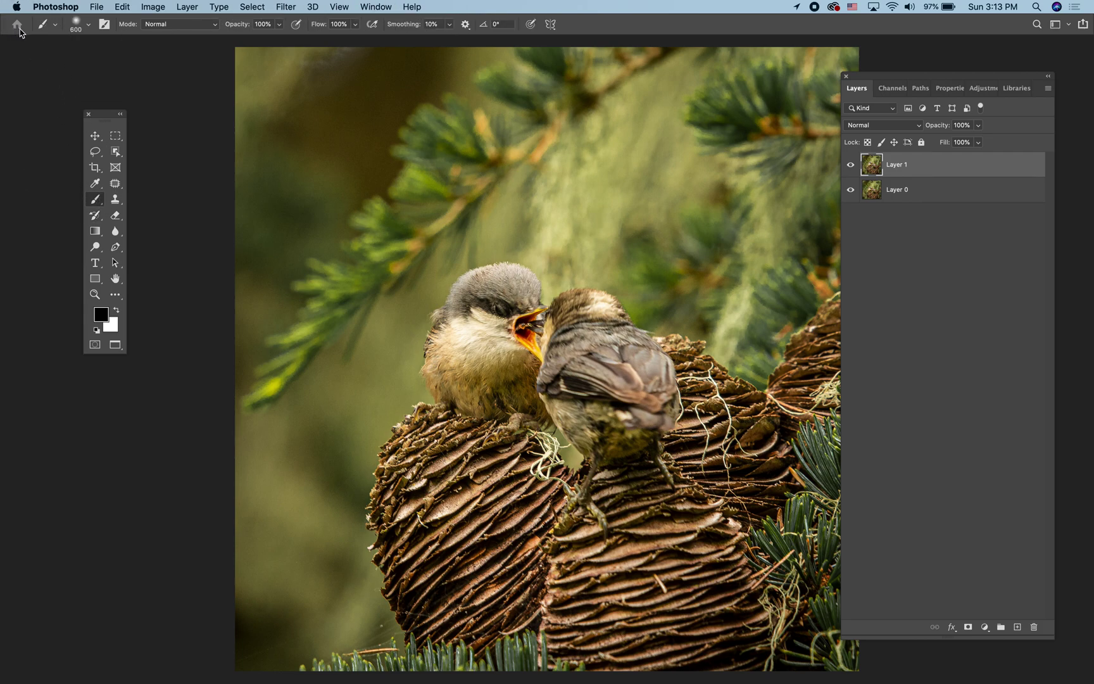
left_click(55, 26)
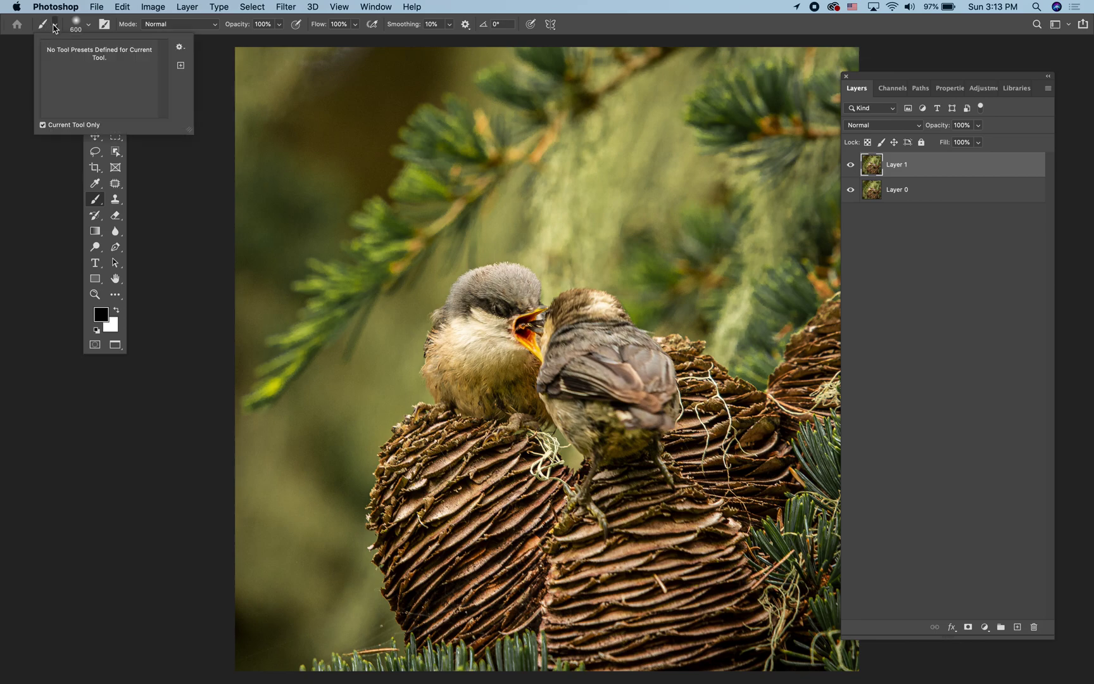
left_click(90, 26)
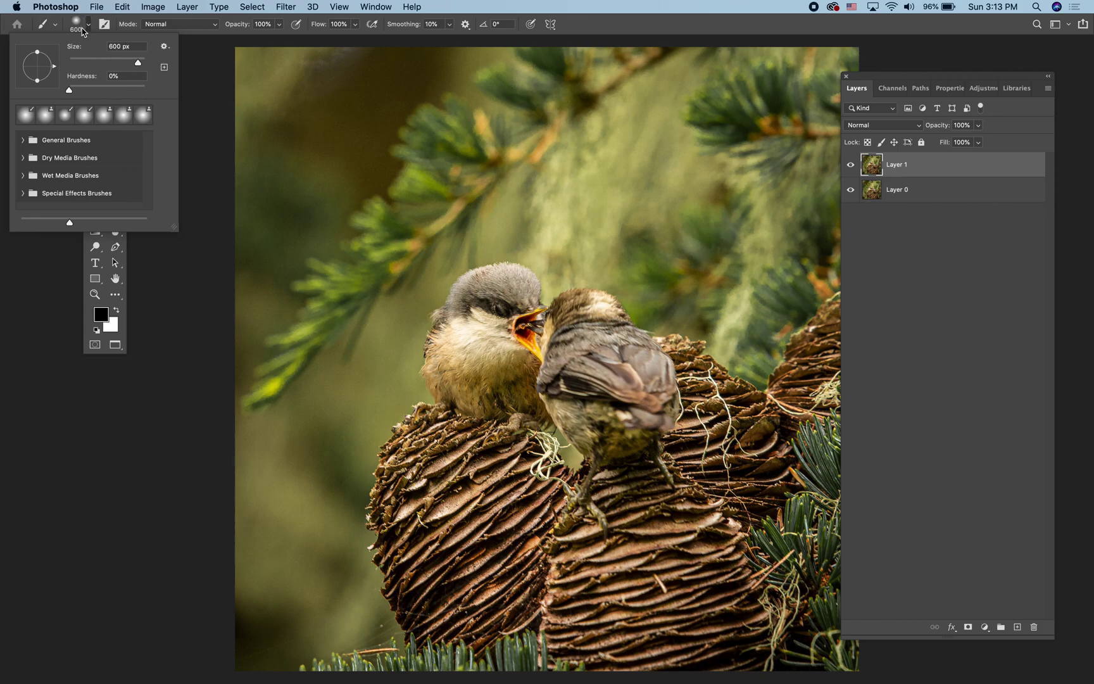
left_click(134, 25)
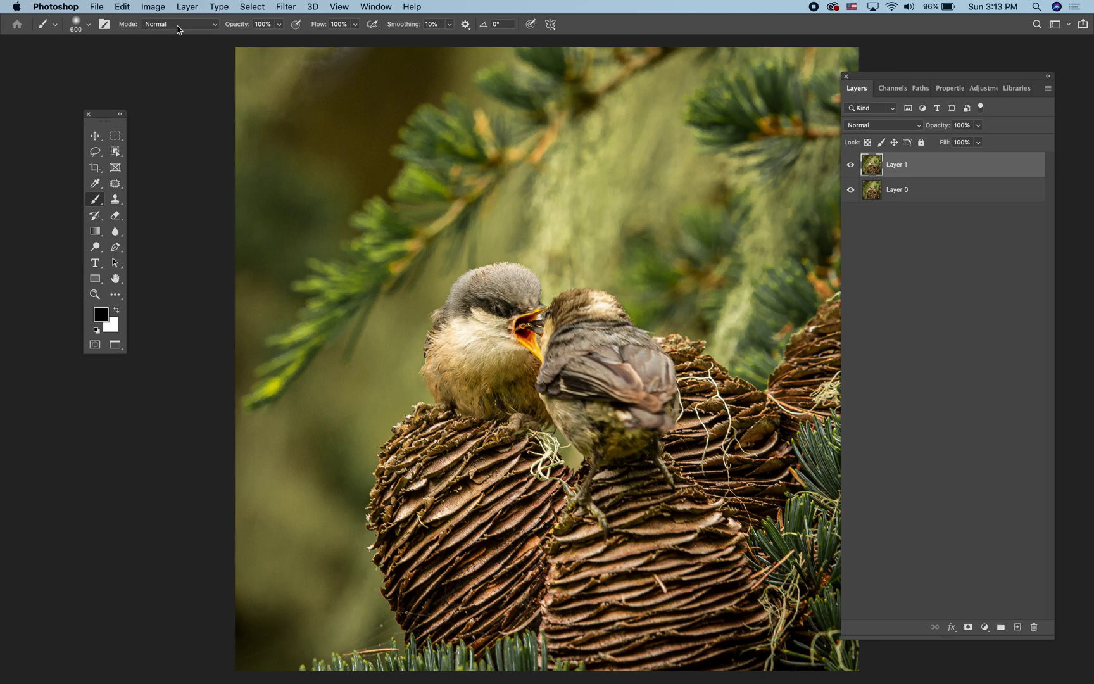
left_click(216, 26)
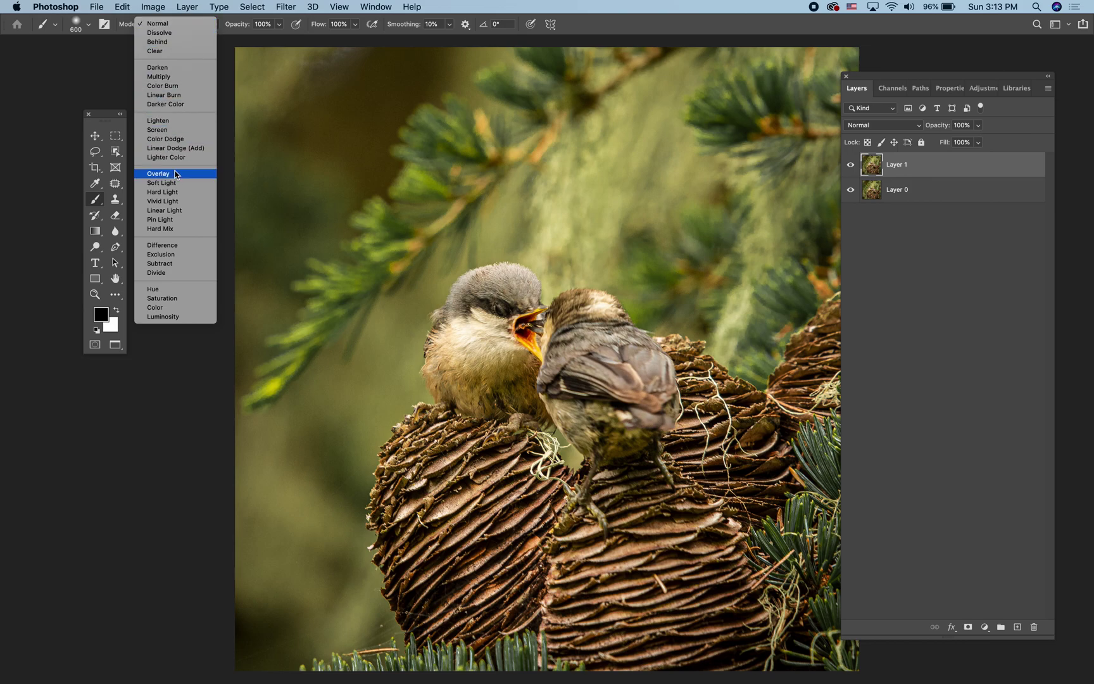
left_click(171, 24)
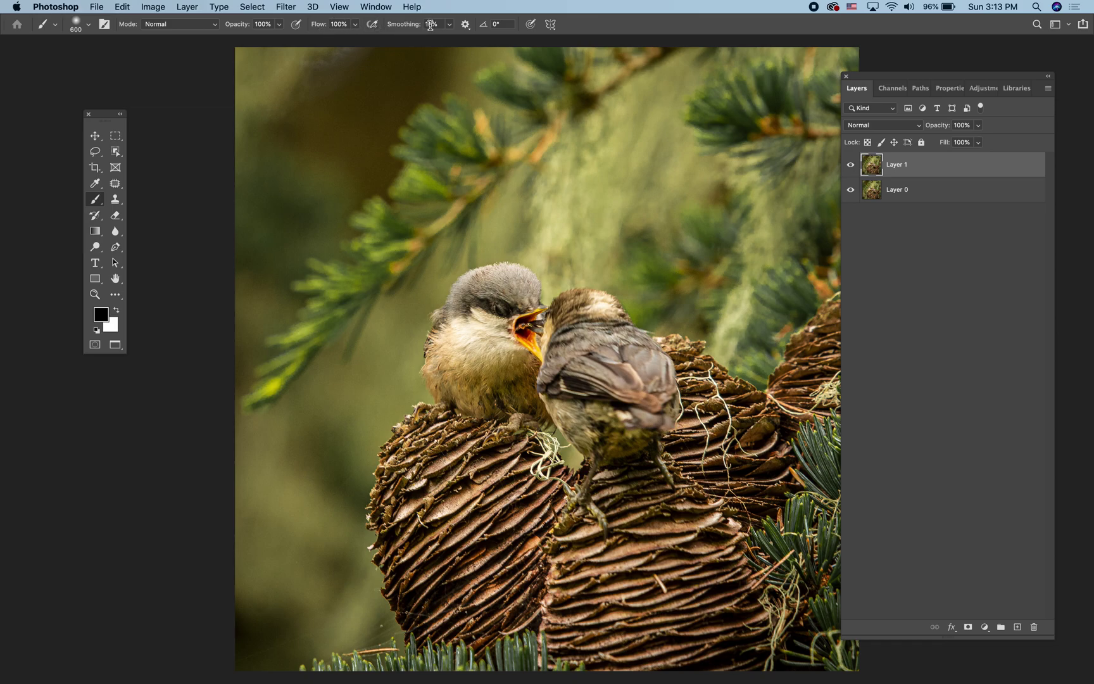
left_click(467, 25)
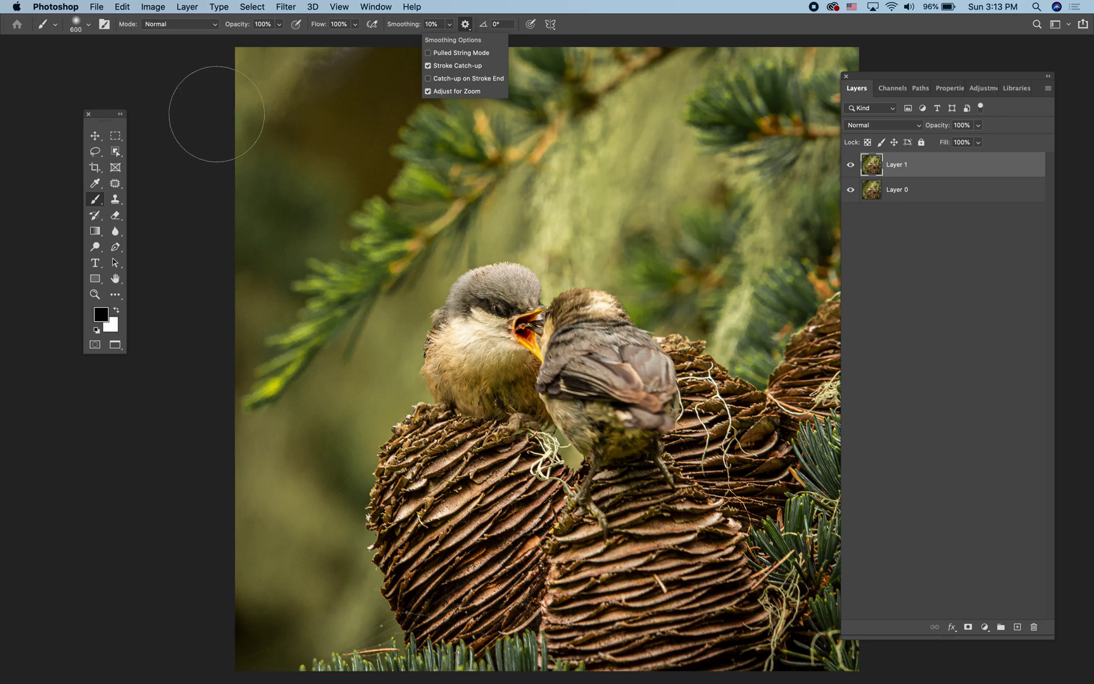
left_click(96, 151)
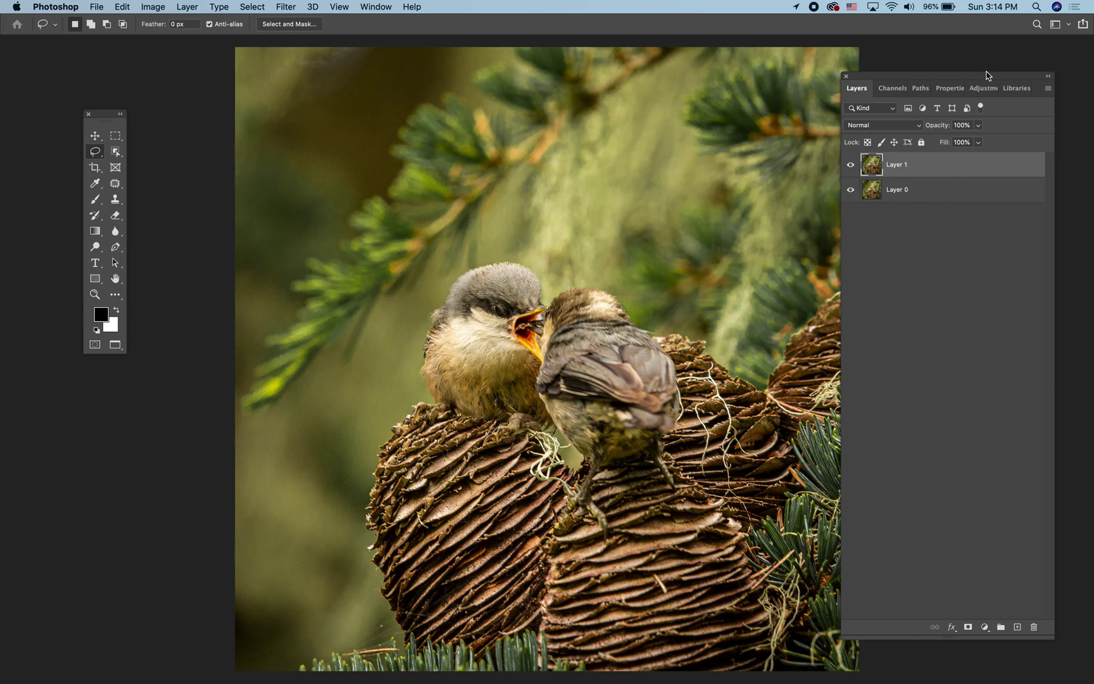
Nudge the floating panel group outward, dock Channels as a separate section beneath it, and enlarge that section to show all channels
mouse_move(990, 80)
left_mouse_down()
mouse_move(996, 146)
mouse_move(1040, 88)
mouse_move(1037, 22)
mouse_move(1041, 94)
mouse_move(1020, 74)
mouse_move(1028, 100)
mouse_move(998, 93)
mouse_move(996, 77)
left_mouse_up()
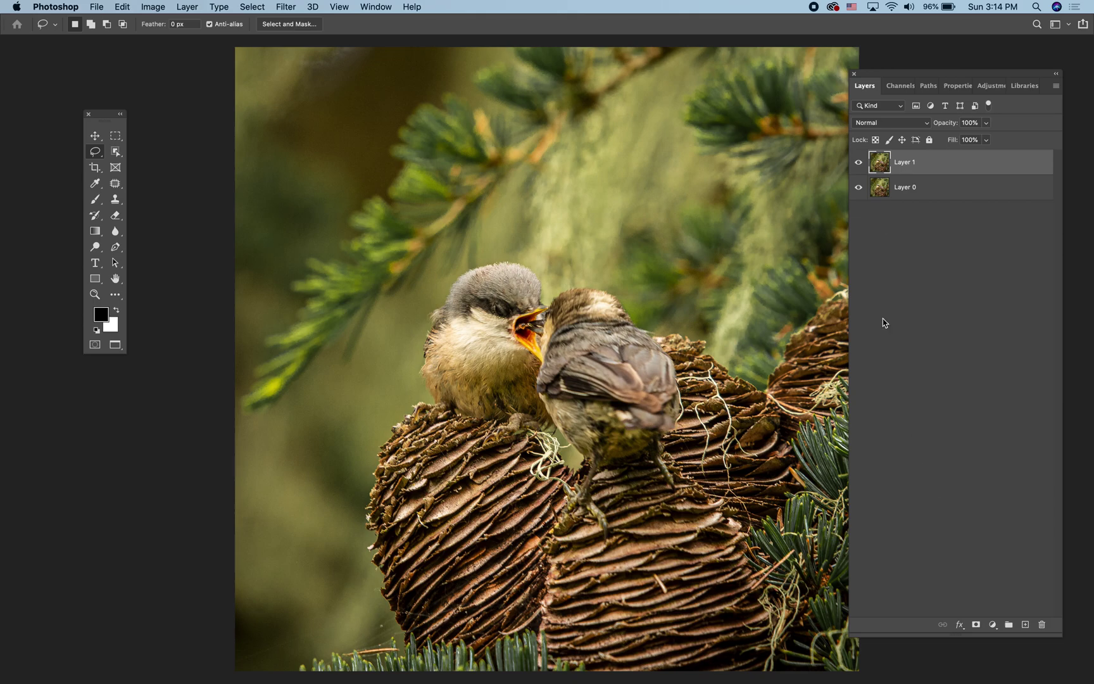
left_click(900, 88)
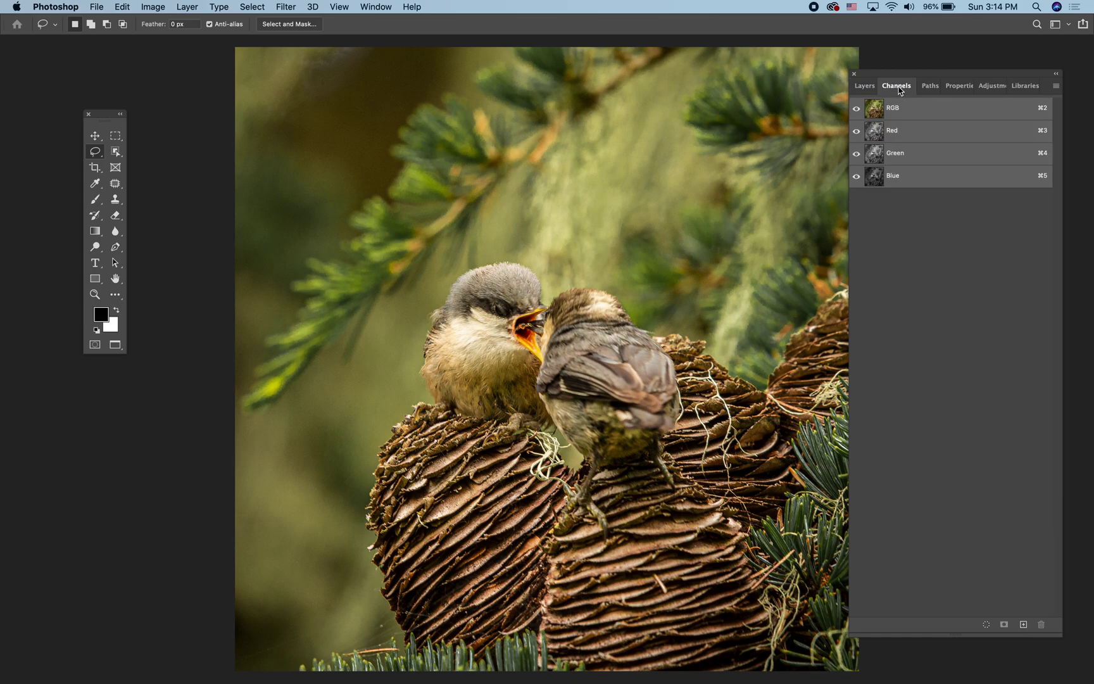
left_click_drag(900, 90, 902, 621)
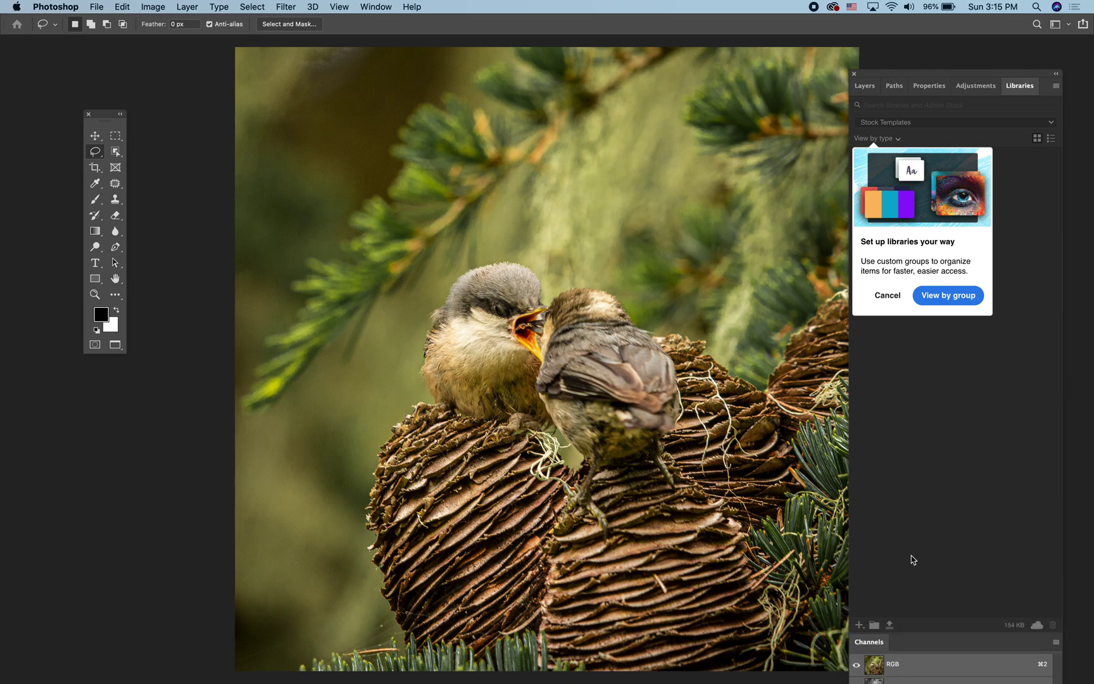
left_click_drag(958, 635, 958, 274)
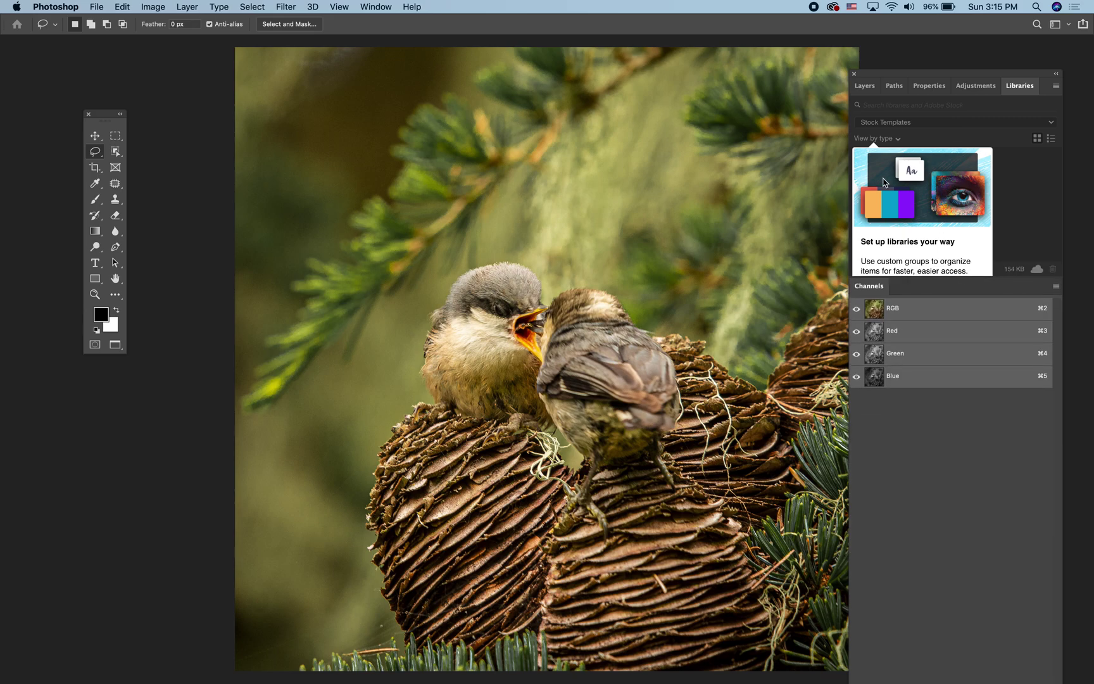
Review the contents of the Layers, Adjustments, Properties and Paths panels, finishing with Layers in view
left_click(864, 86)
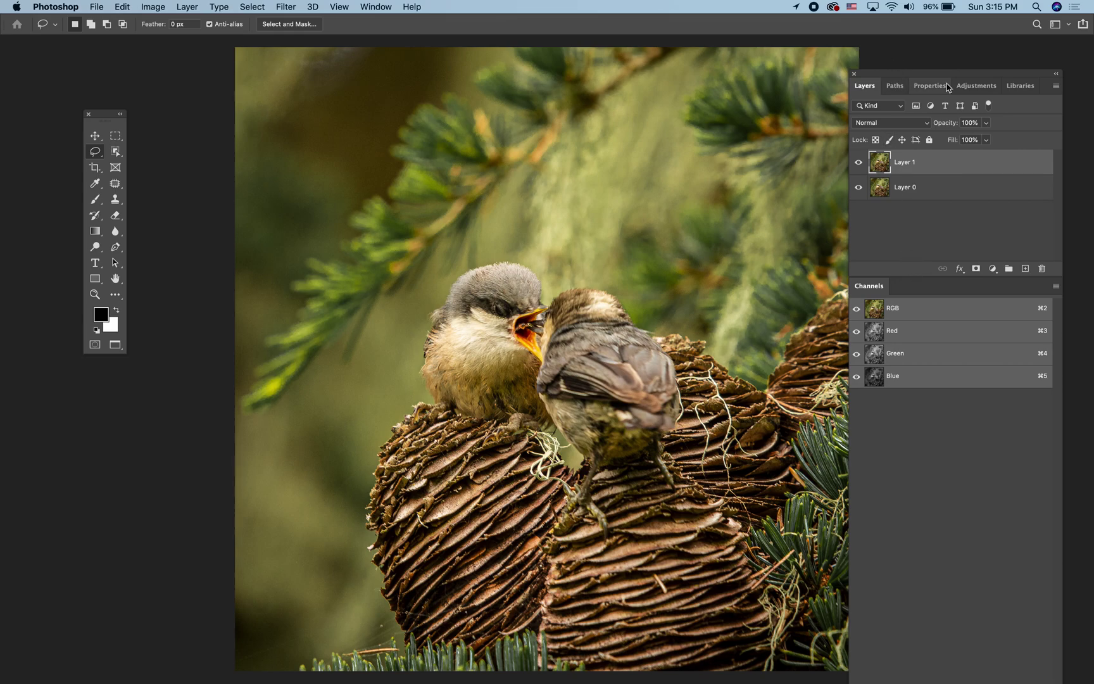
left_click(970, 87)
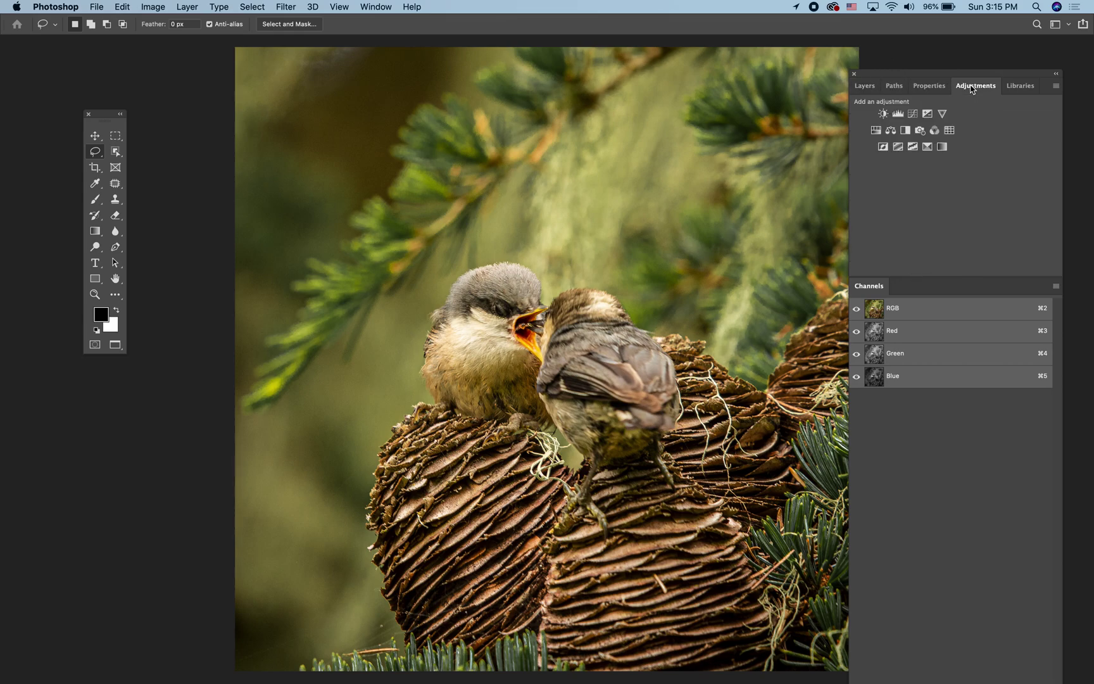
left_click(1031, 92)
left_click(935, 95)
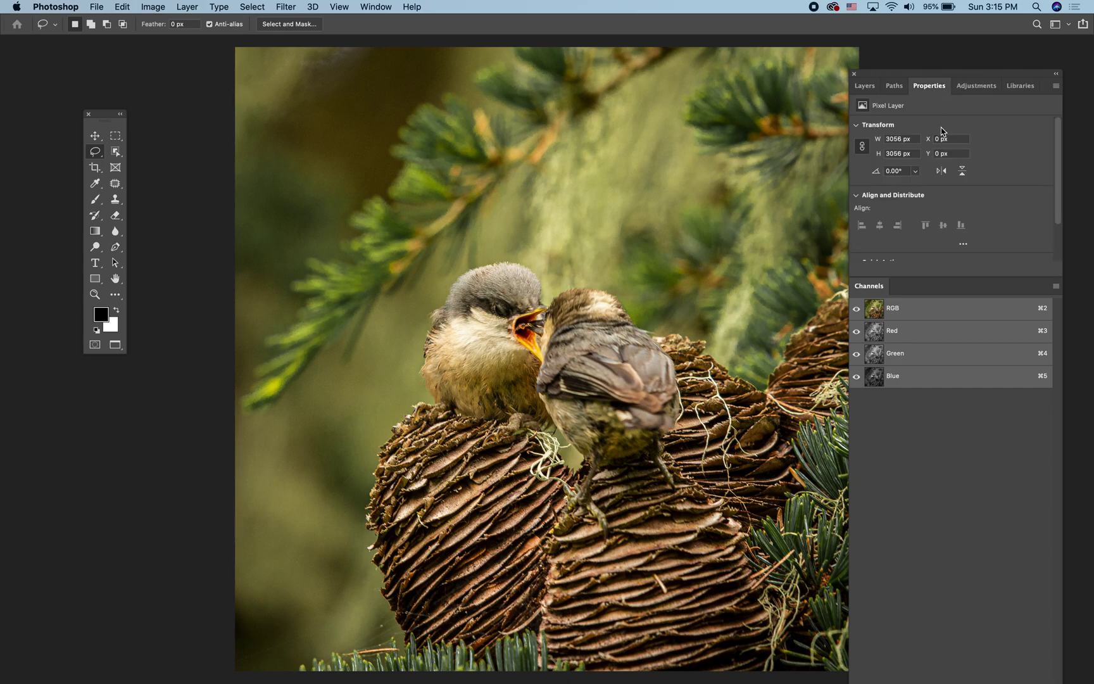
left_click(895, 86)
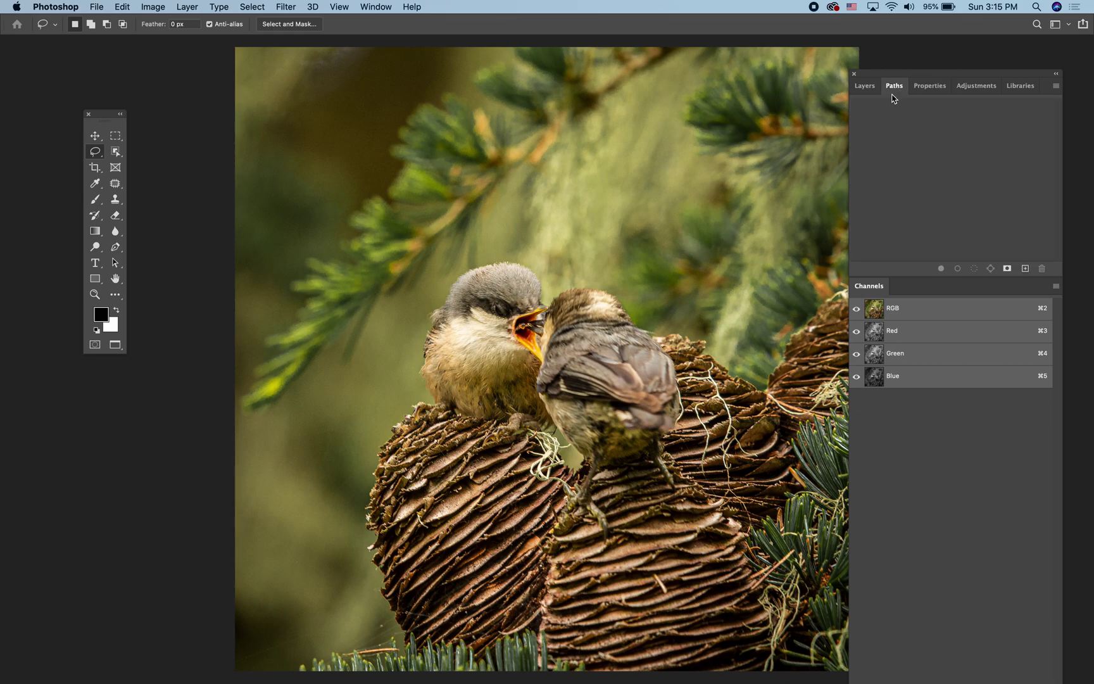
left_click(865, 86)
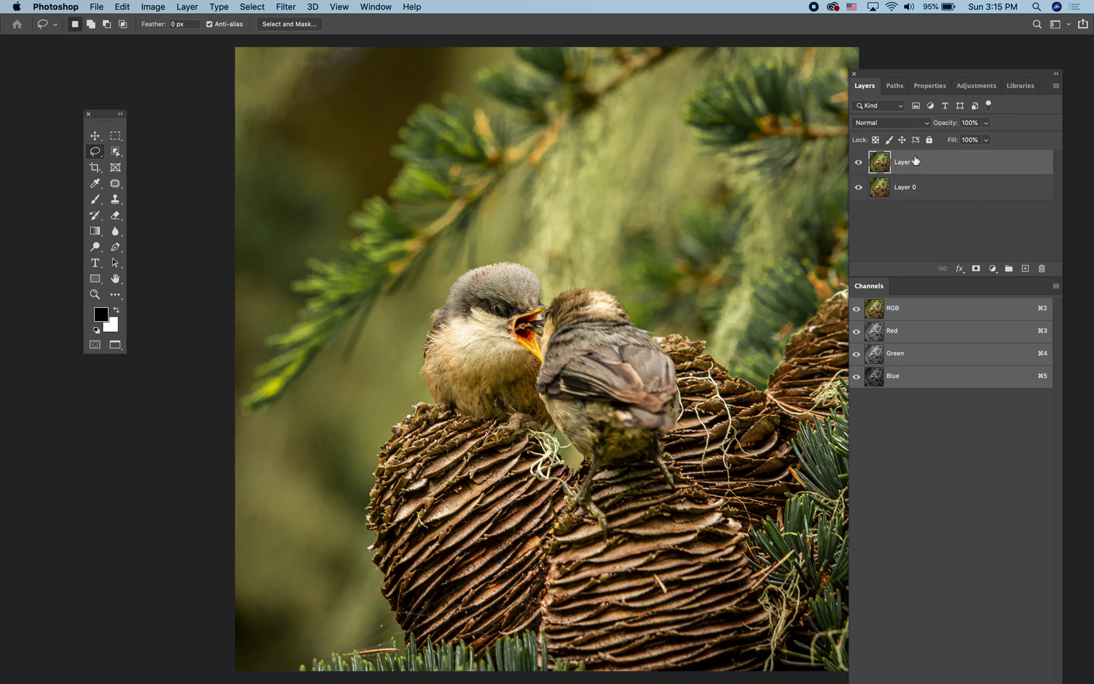
Detach the Adjustments panel from the Layers group and position it directly below the list of color channels
left_click_drag(980, 87, 880, 680)
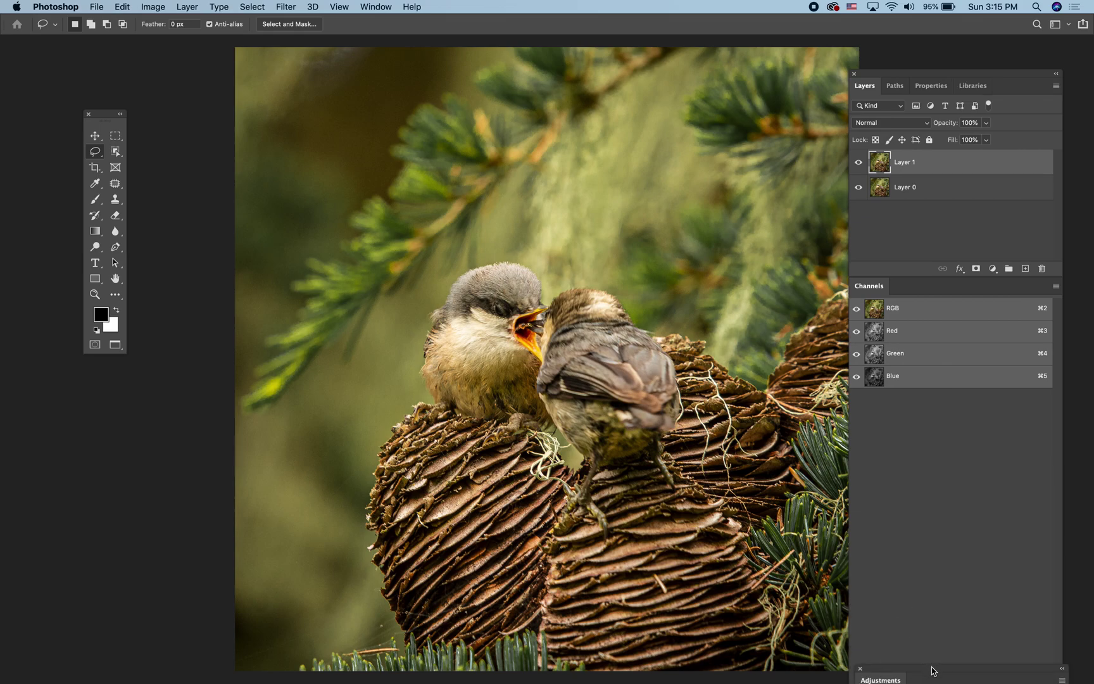
left_click_drag(936, 676, 936, 666)
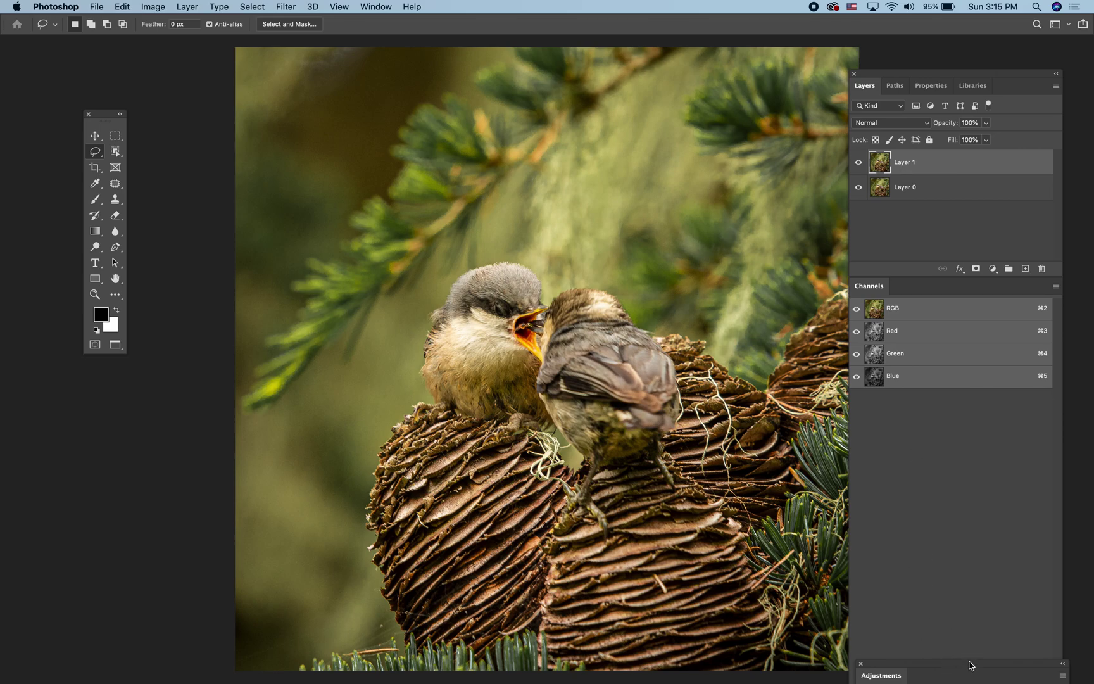
left_click_drag(898, 662, 888, 443)
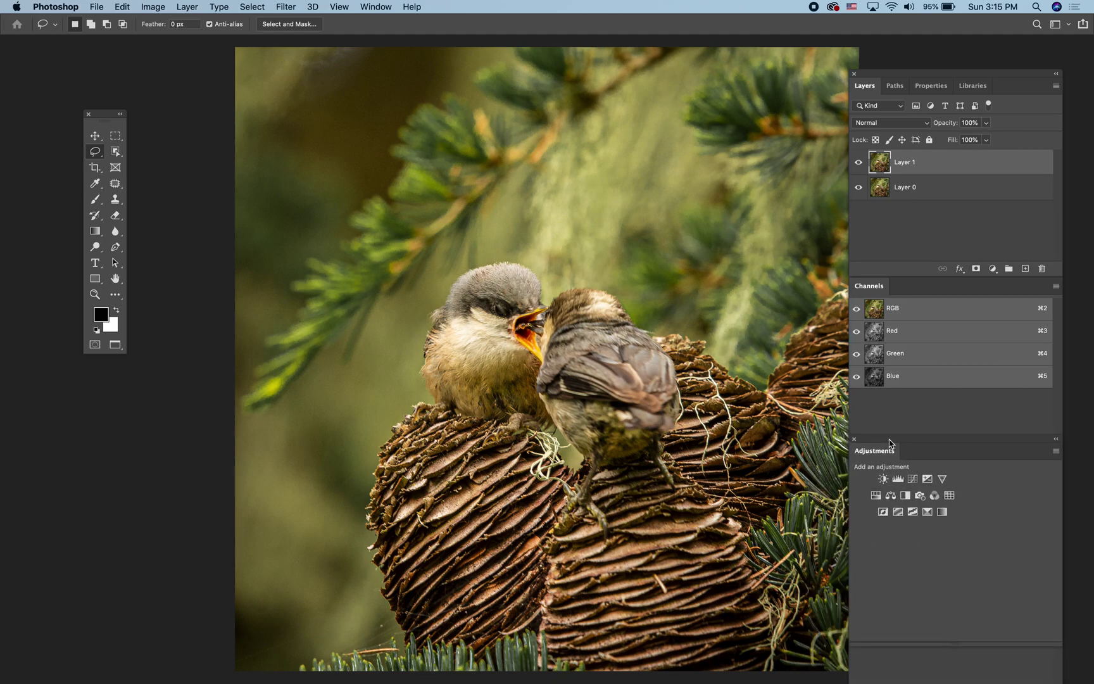